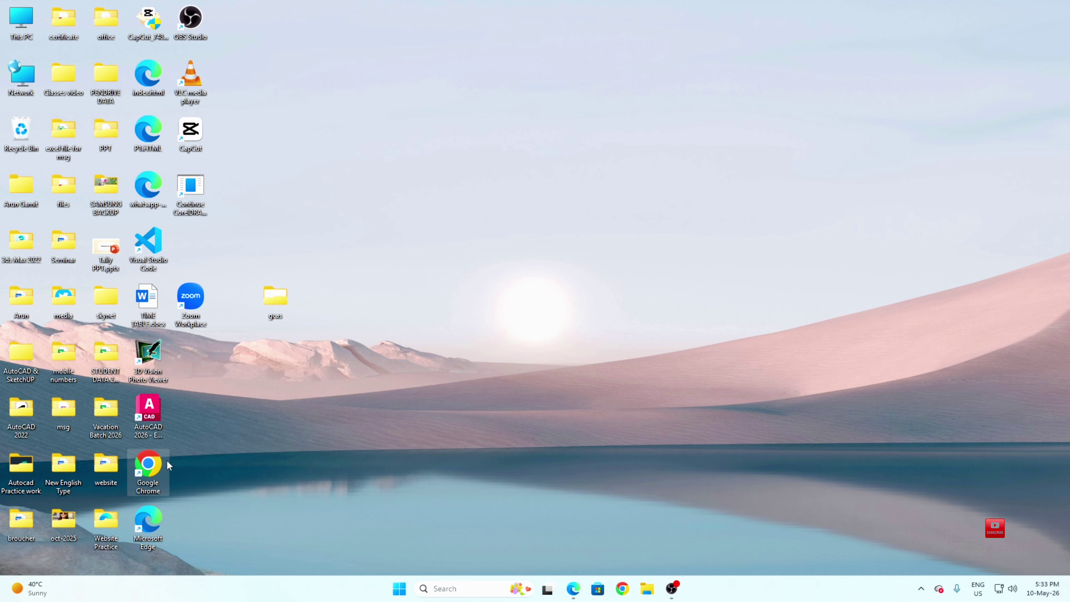
Launch Google Chrome from its desktop shortcut
{"action": "double_click", "coordinate": [166, 460]}
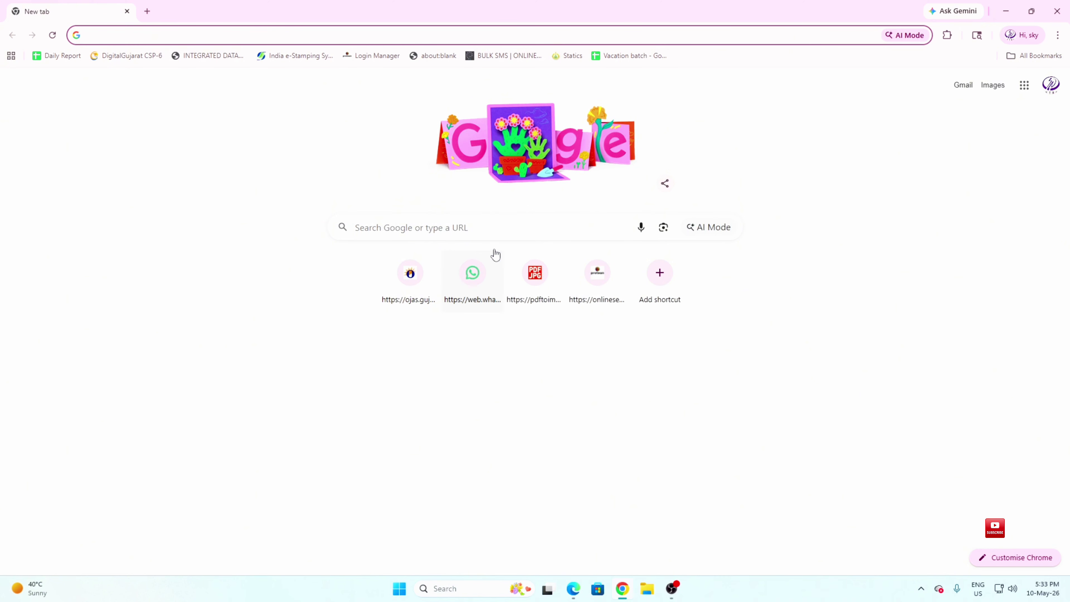
Search Google for gcas and open the Gujarat Common Admission Services result
{"action": "left_click", "coordinate": [470, 232]}
{"action": "type", "text": "gcas"}
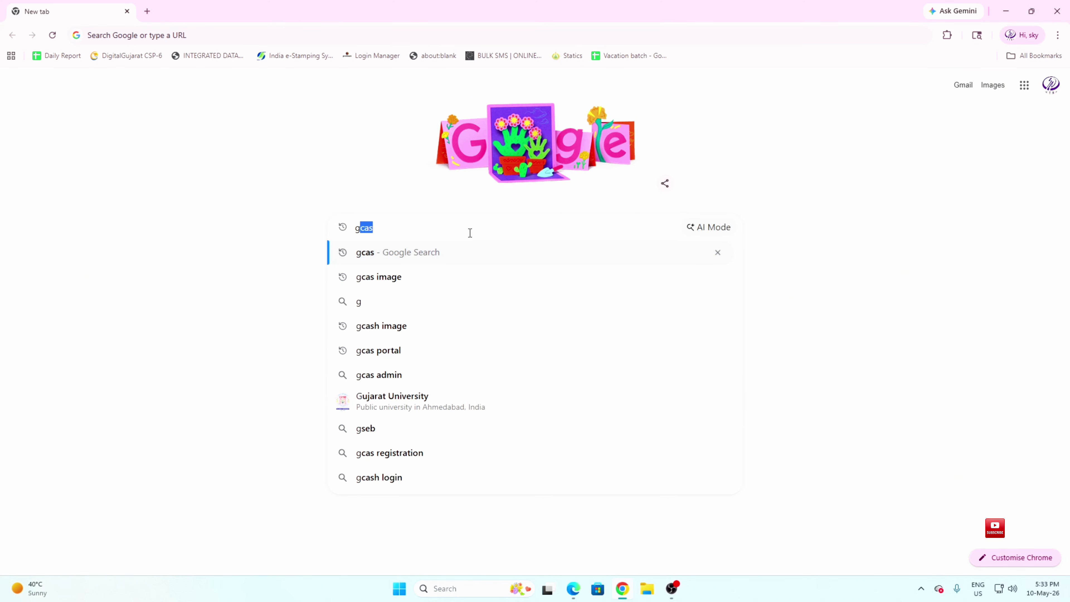
{"action": "key", "text": "Return"}
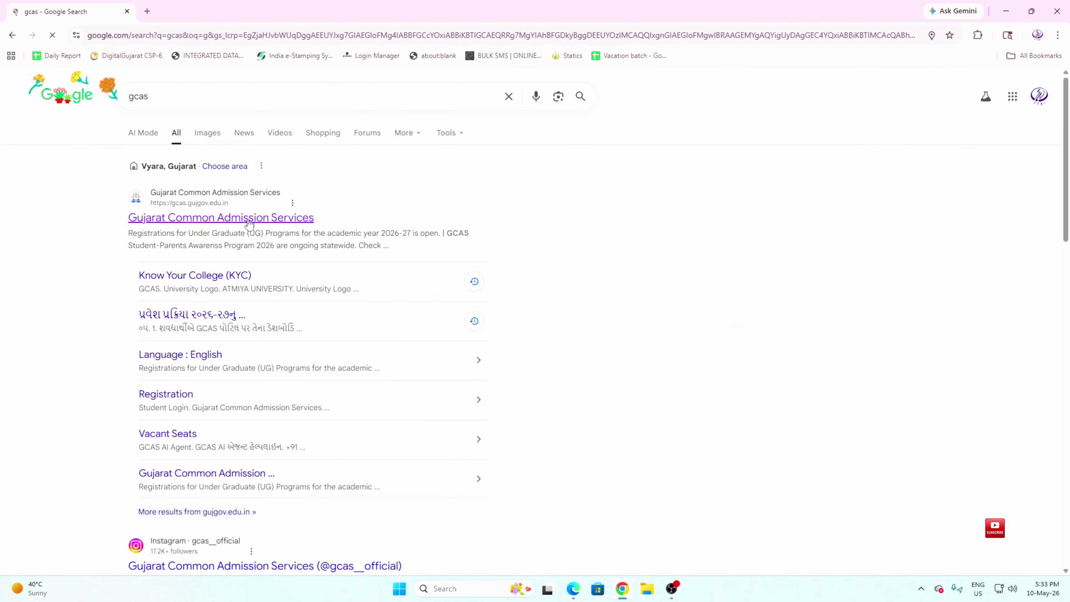
{"action": "left_click", "coordinate": [185, 223]}
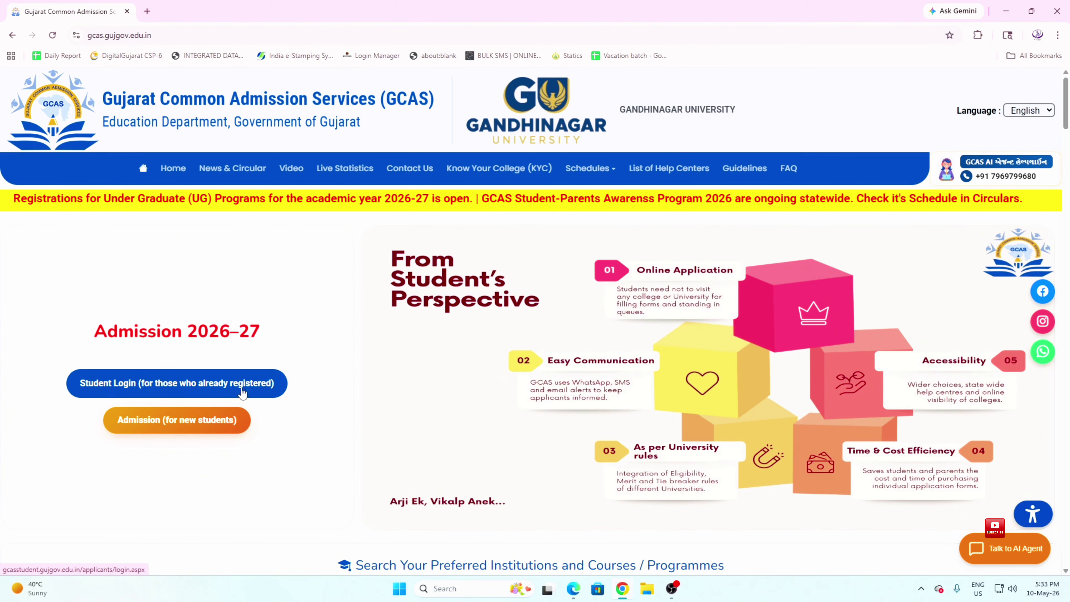
Go to Student Login and enter the application number as the user name
{"action": "left_click", "coordinate": [189, 384]}
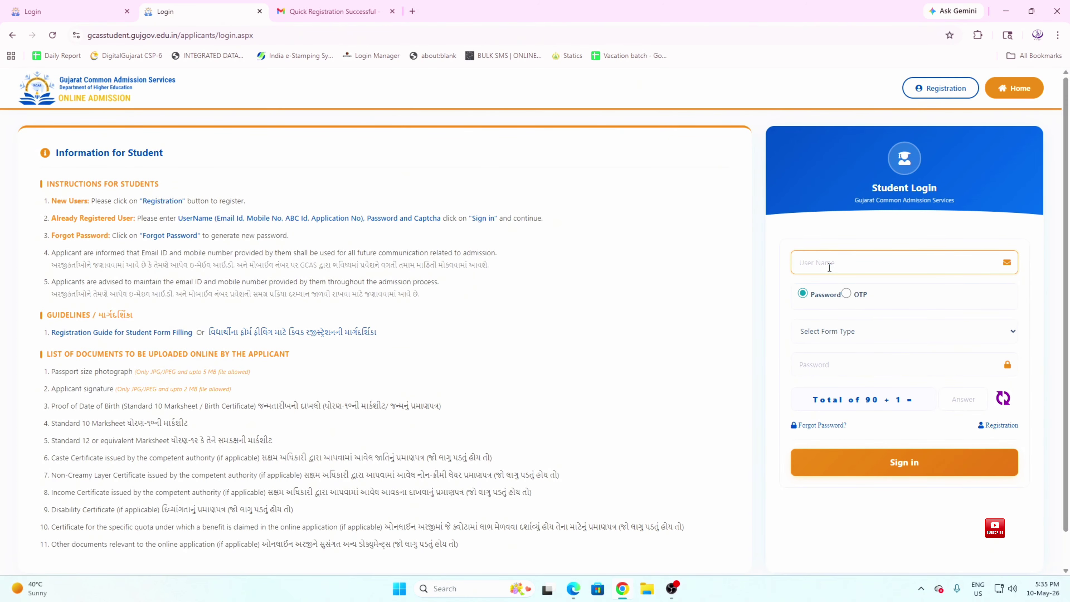
{"action": "type", "text": "G"}
{"action": "key", "text": "BackSpace"}
Choose password sign-in with Under Graduate (Regular) as the form type
{"action": "left_click", "coordinate": [802, 297]}
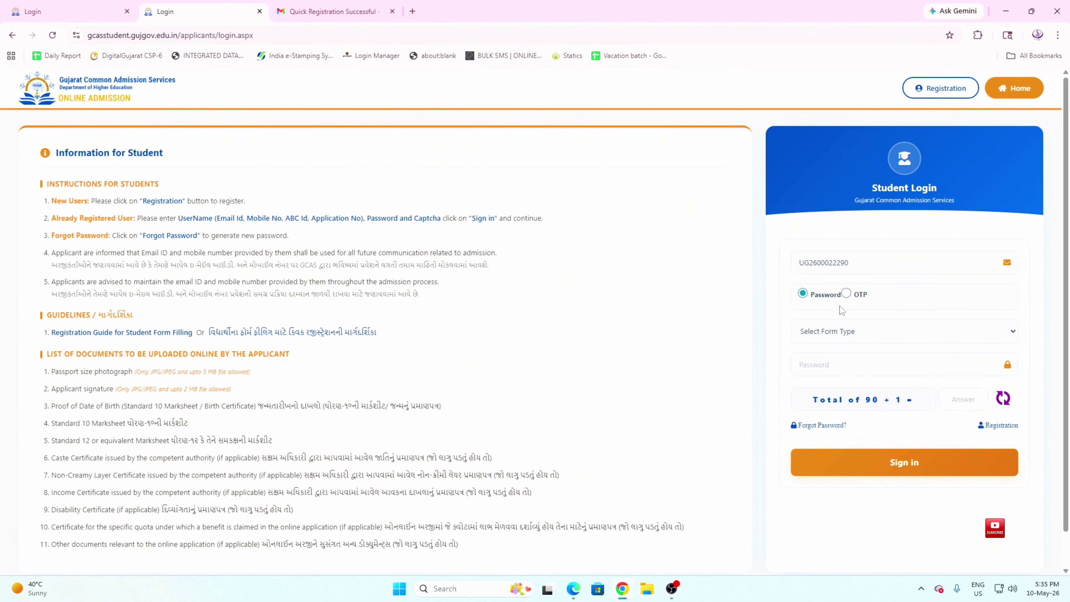
{"action": "left_click", "coordinate": [847, 295]}
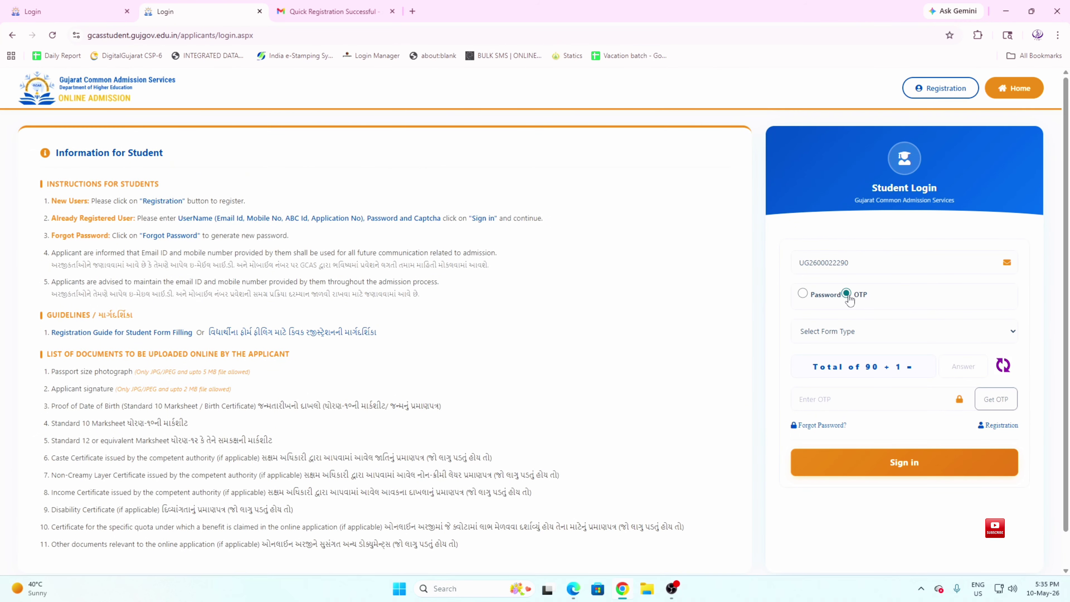
{"action": "left_click", "coordinate": [848, 331]}
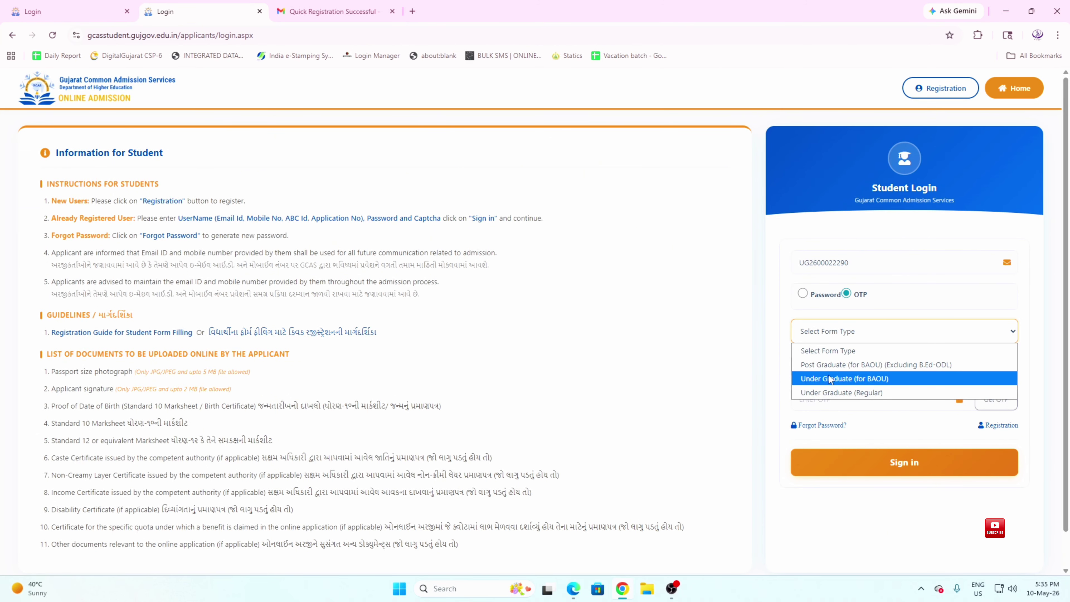
{"action": "left_click", "coordinate": [837, 383]}
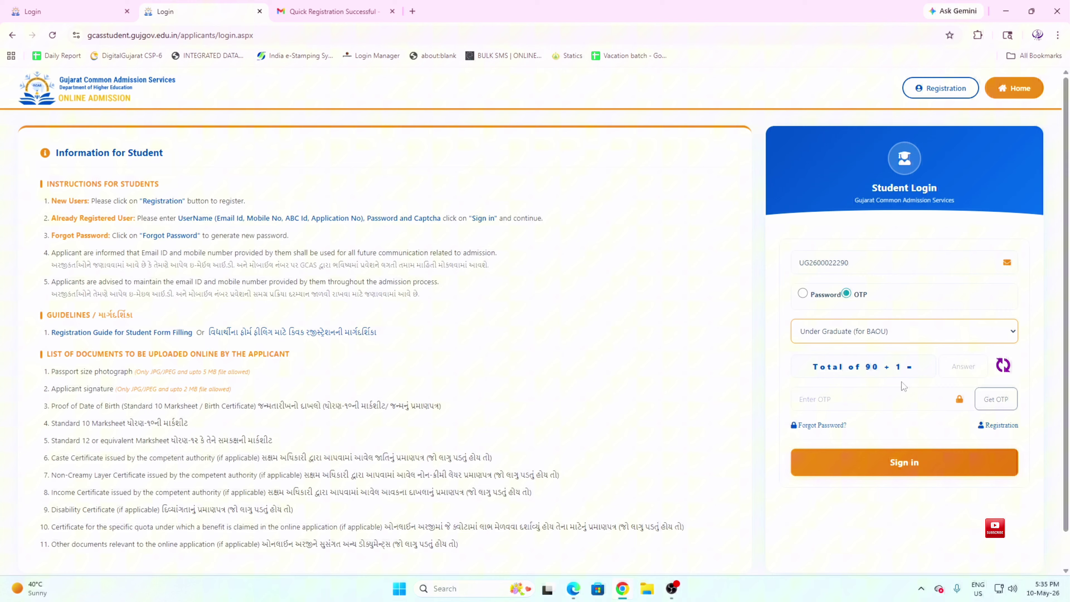
{"action": "left_click", "coordinate": [965, 364]}
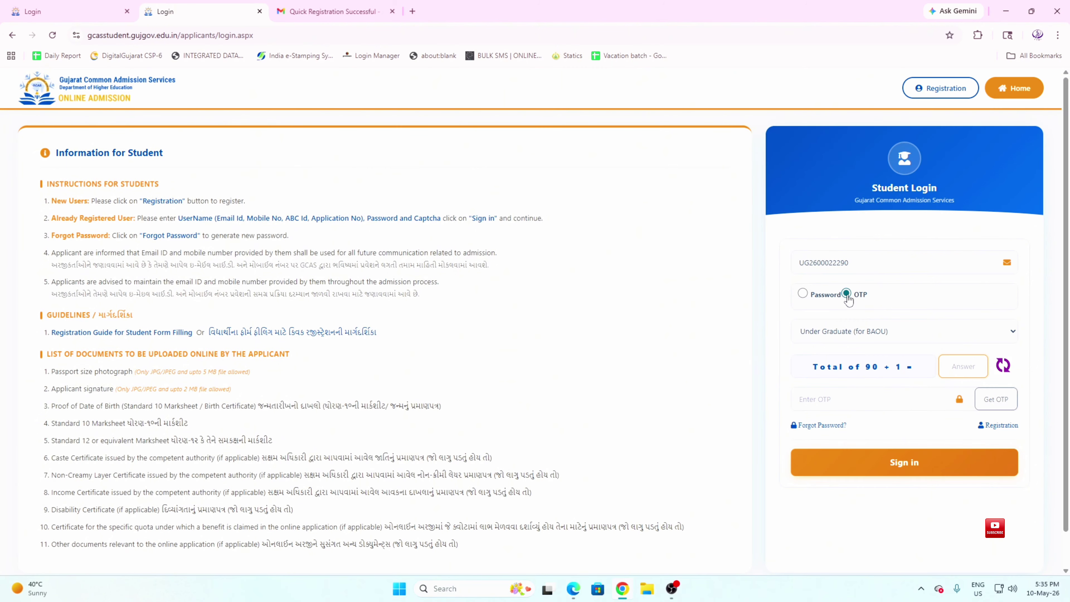
{"action": "left_click", "coordinate": [803, 294]}
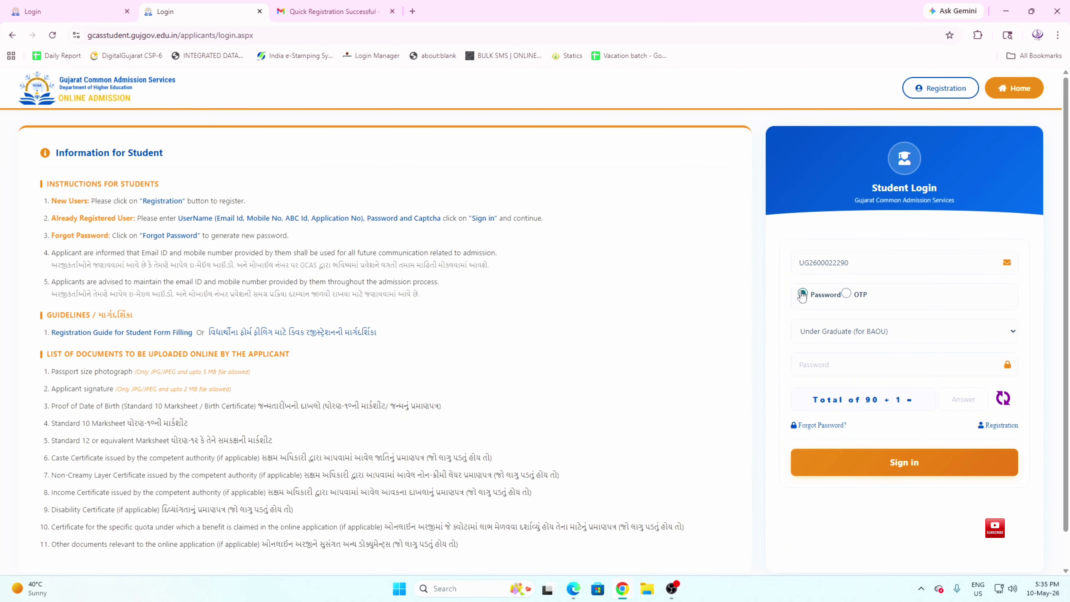
{"action": "left_click", "coordinate": [819, 331]}
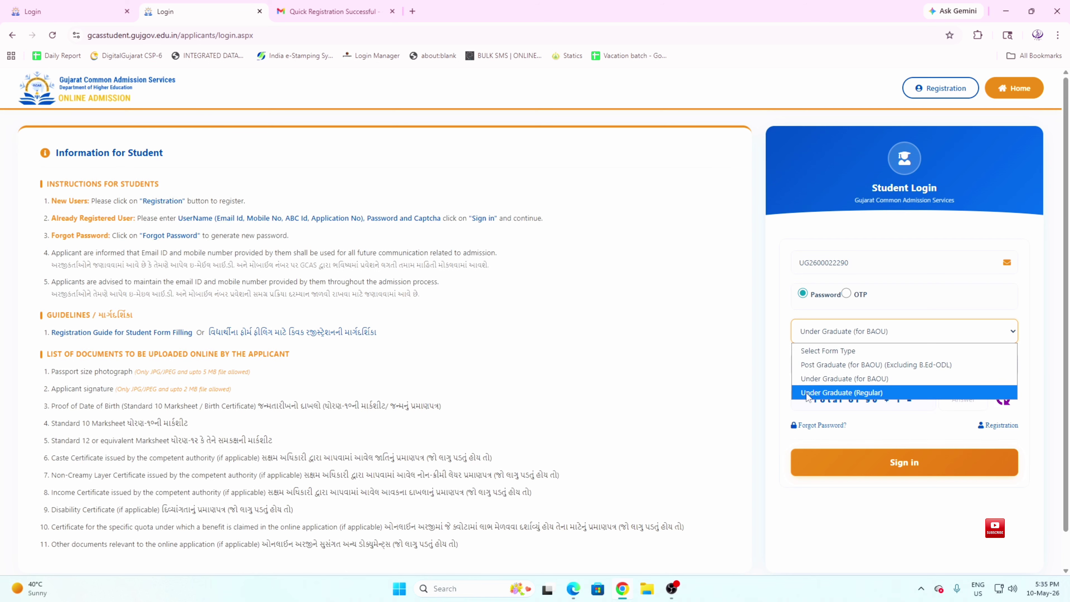
{"action": "left_click", "coordinate": [866, 393]}
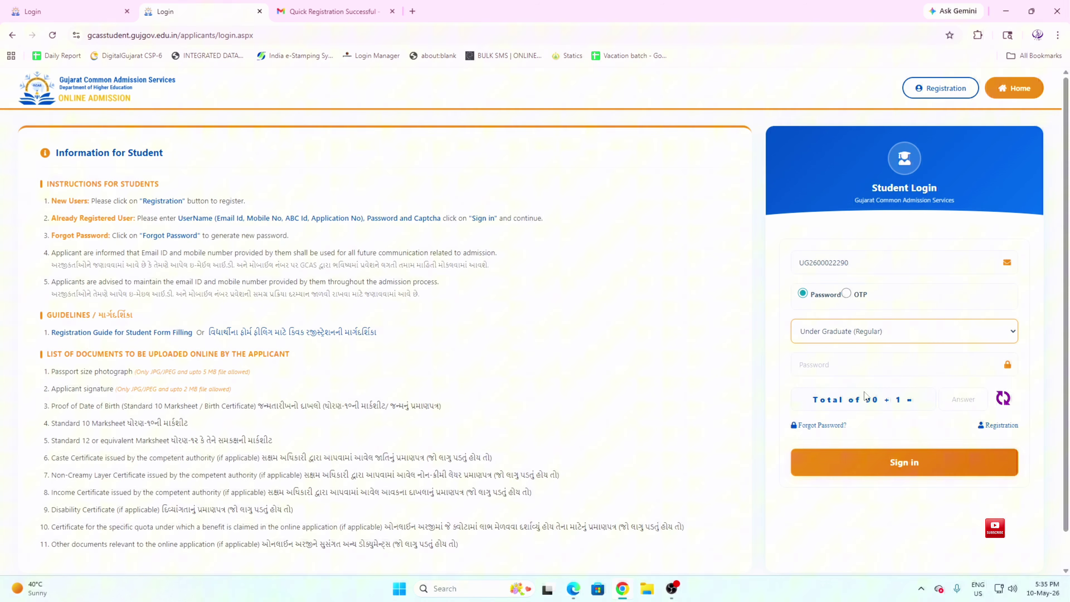
Enter the account password and the arithmetic captcha answer, then sign in
{"action": "left_click", "coordinate": [862, 368]}
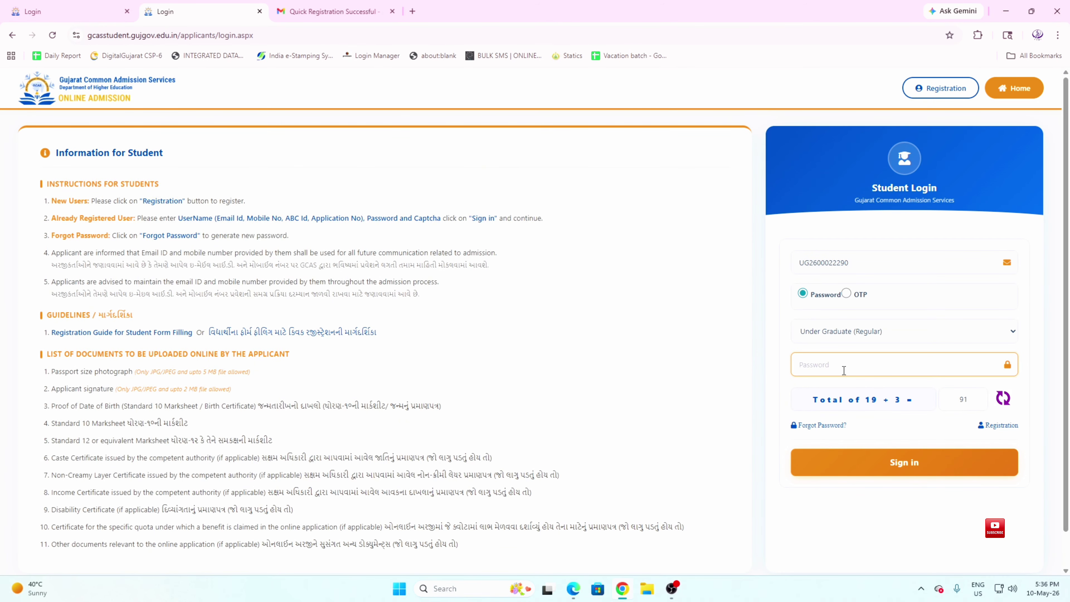
{"action": "type", "text": "•••••"}
{"action": "key", "text": "Tab"}
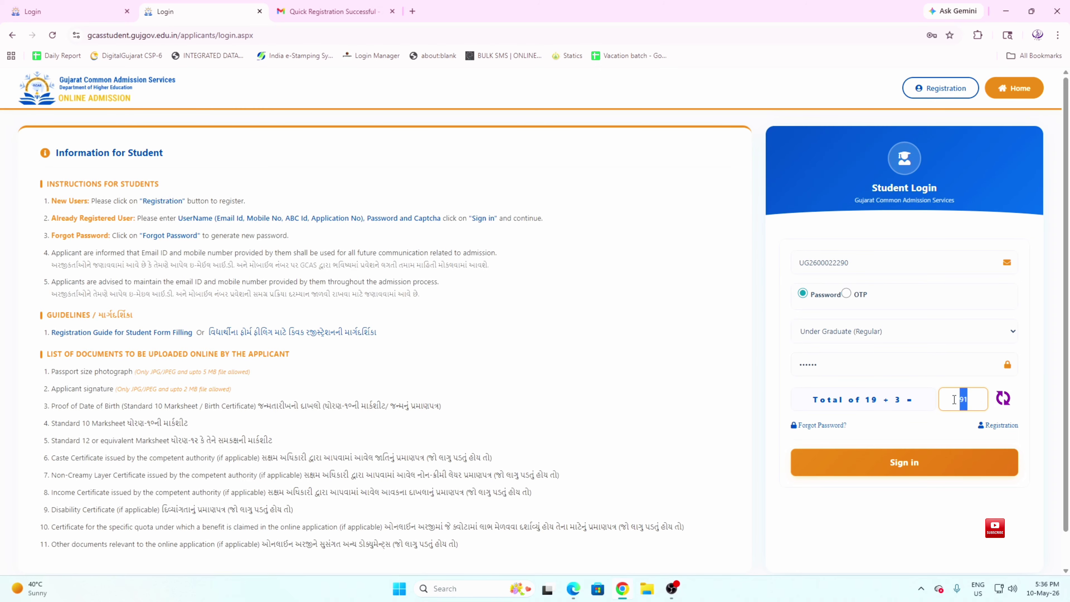
{"action": "type", "text": "19+3"}
{"action": "key", "text": "BackSpace"}
{"action": "key", "text": "BackSpace"}
{"action": "key", "text": "BackSpace"}
{"action": "key", "text": "BackSpace"}
{"action": "type", "text": "22"}
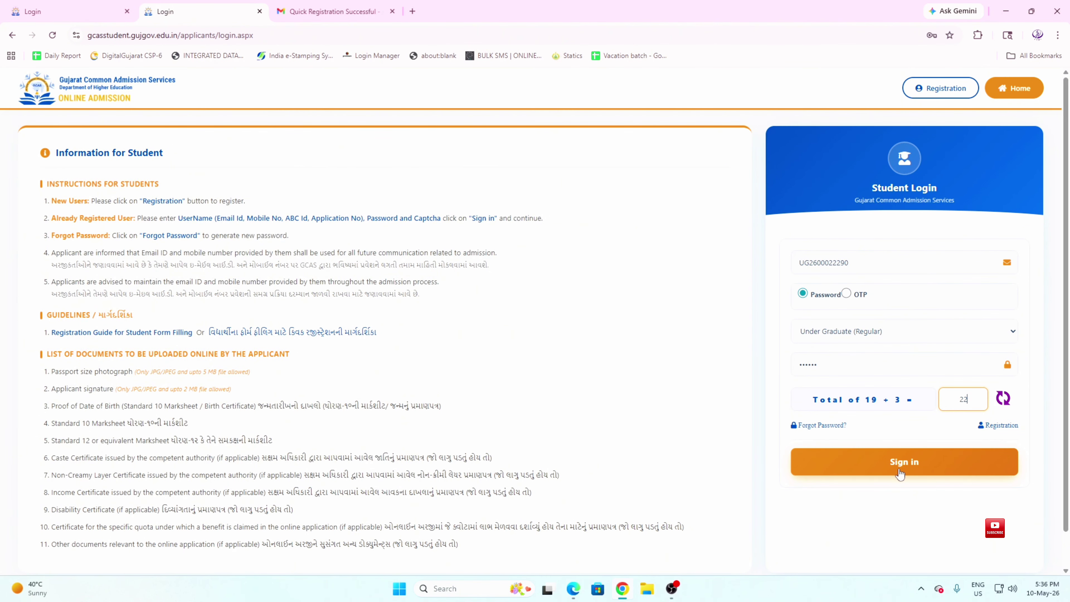
{"action": "left_click", "coordinate": [898, 466]}
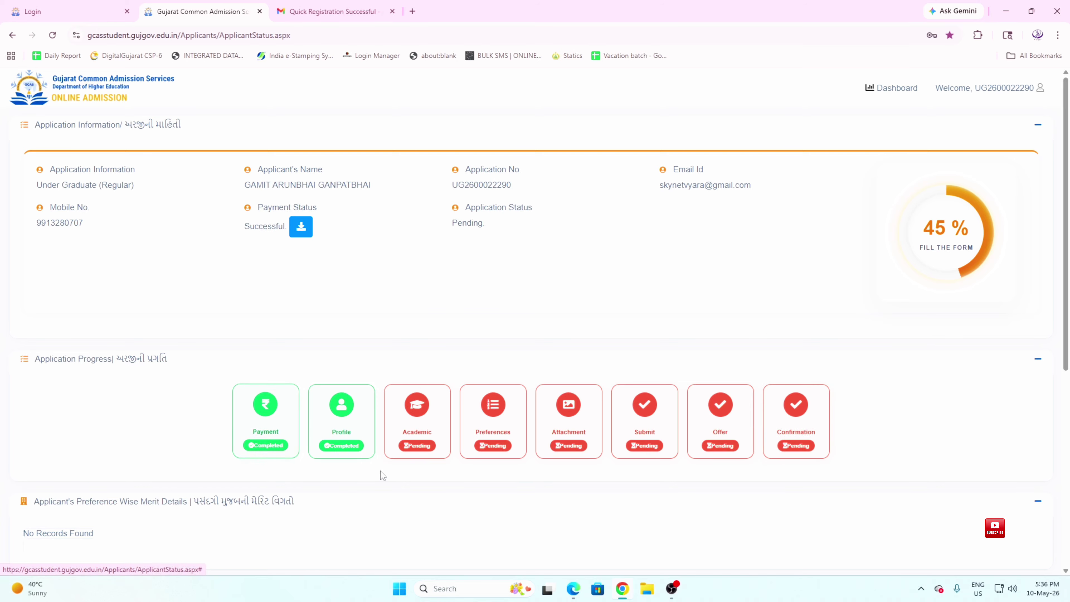
Open the Profile card under Application Progress
{"action": "left_click", "coordinate": [343, 408]}
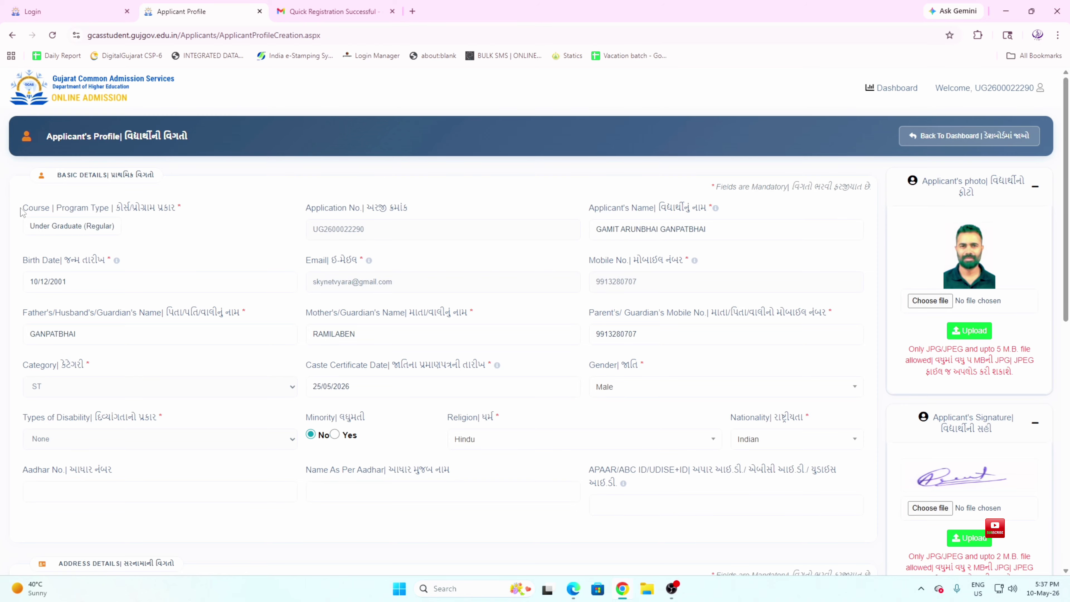
{"action": "left_click_drag", "start_coordinate": [23, 208], "coordinate": [177, 211]}
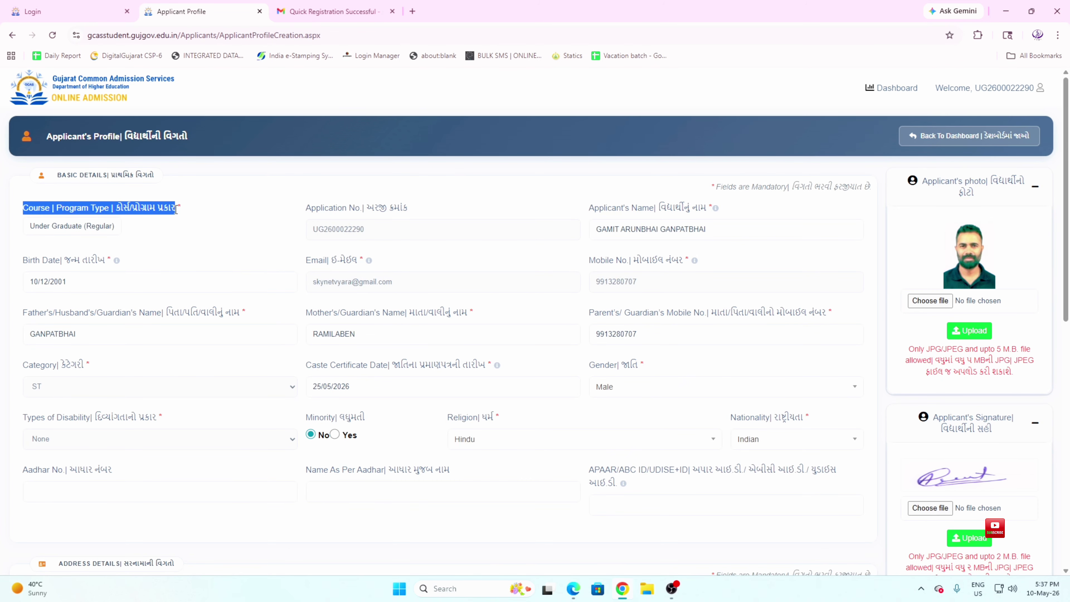
{"action": "left_click_drag", "start_coordinate": [306, 208], "coordinate": [416, 213]}
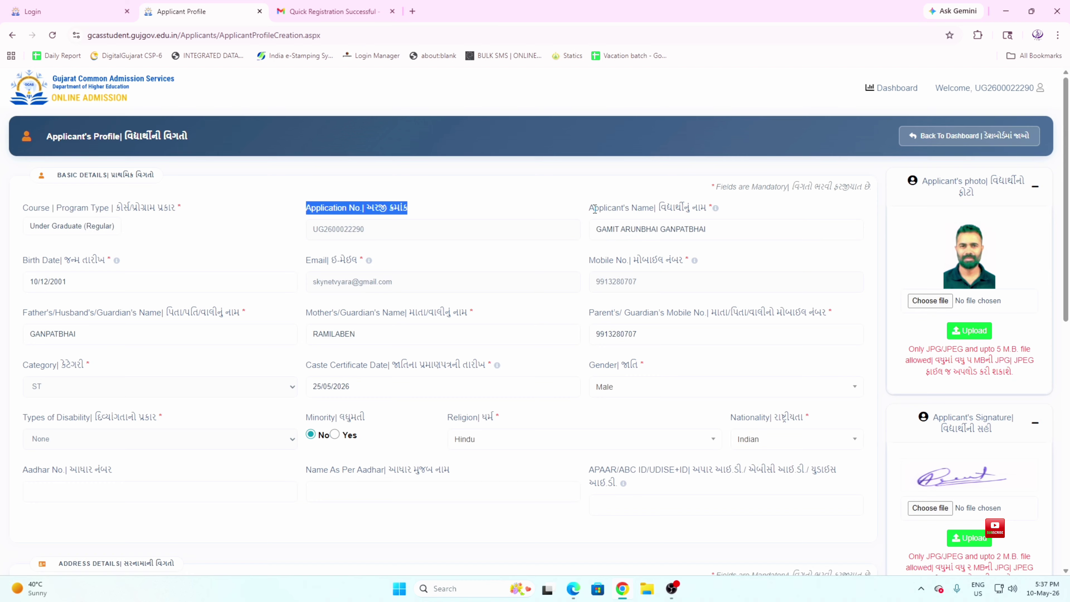
{"action": "left_click_drag", "start_coordinate": [594, 209], "coordinate": [710, 209]}
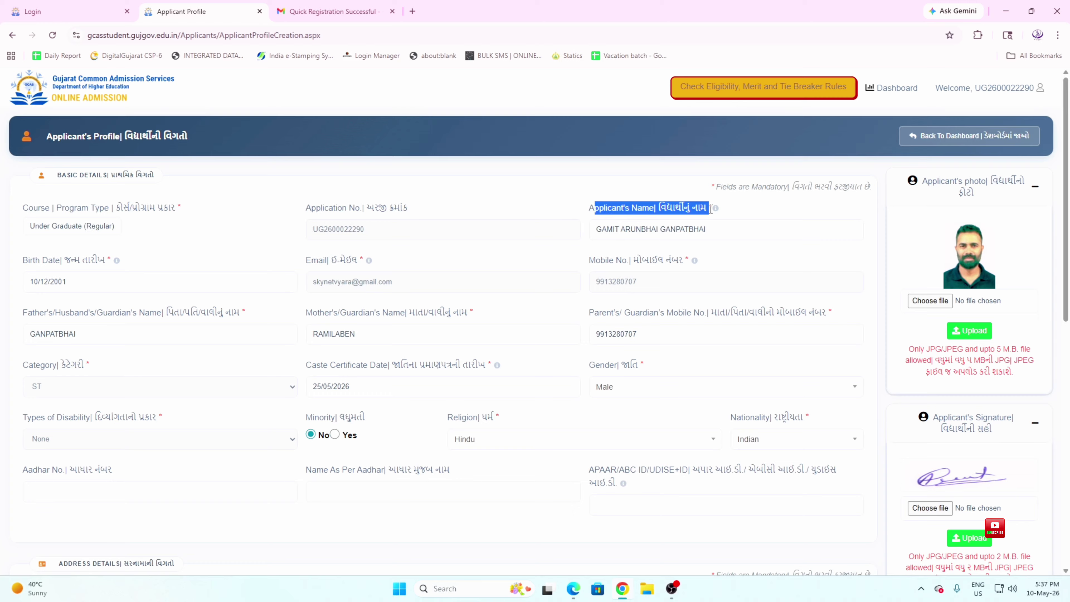
{"action": "triple_click", "coordinate": [717, 229]}
{"action": "key", "text": "ctrl+c"}
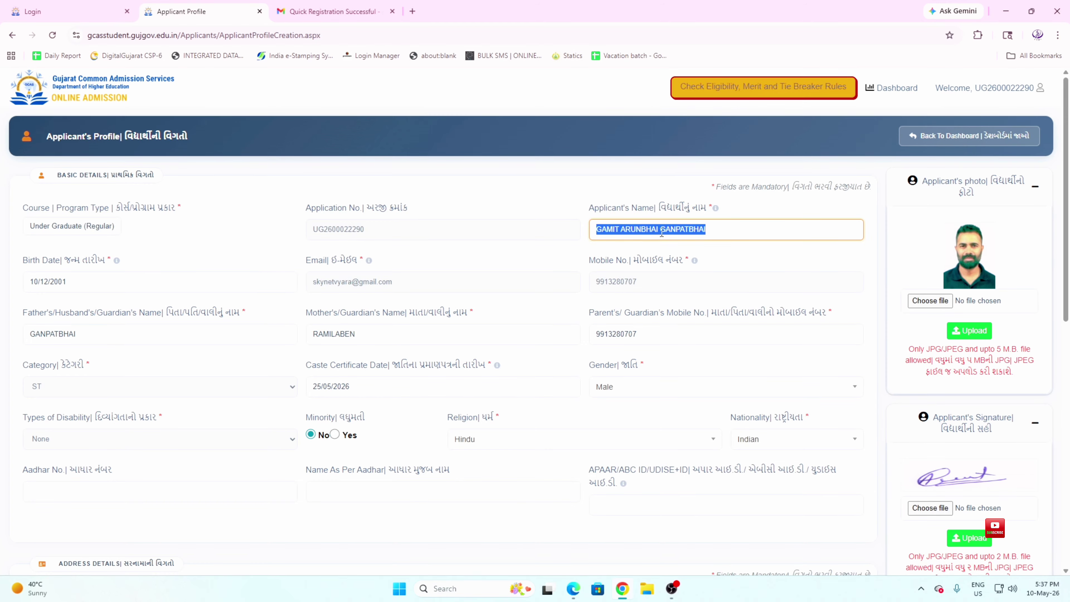
{"action": "key", "text": "BackSpace"}
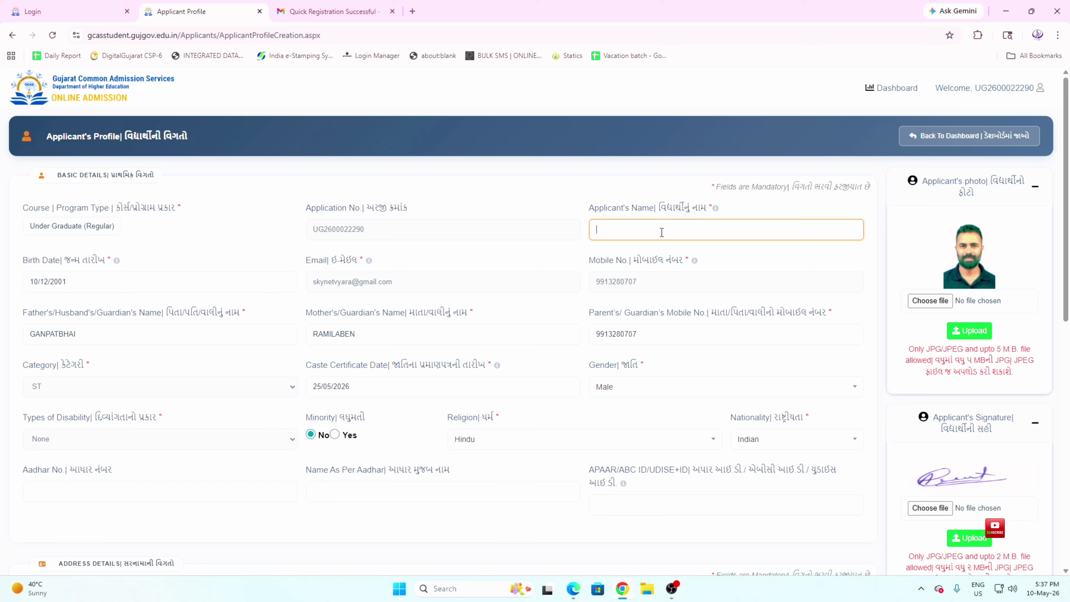
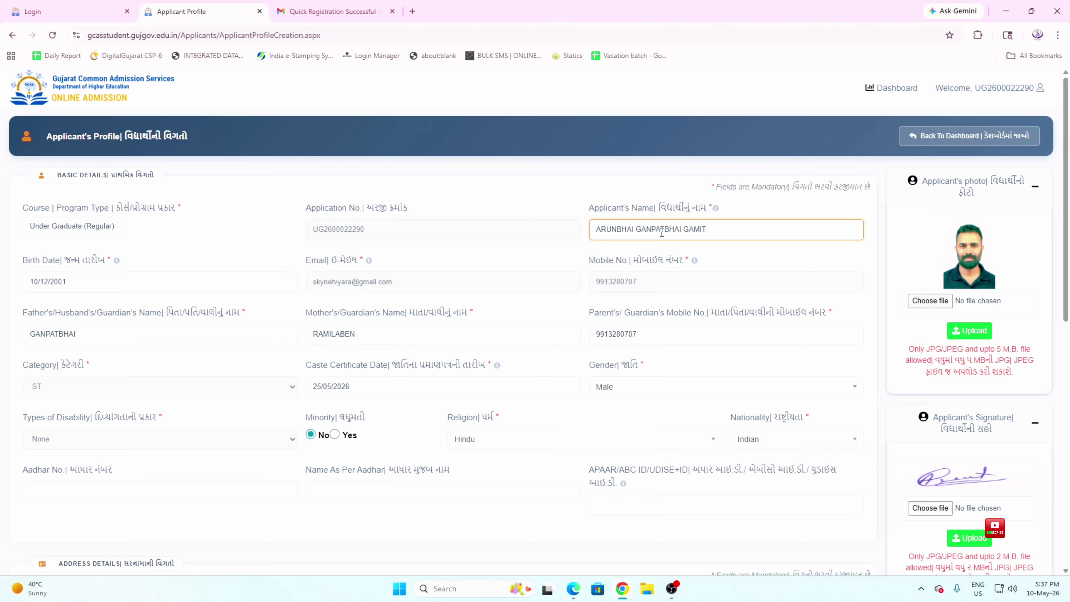
{"action": "left_click_drag", "start_coordinate": [726, 228], "coordinate": [552, 234]}
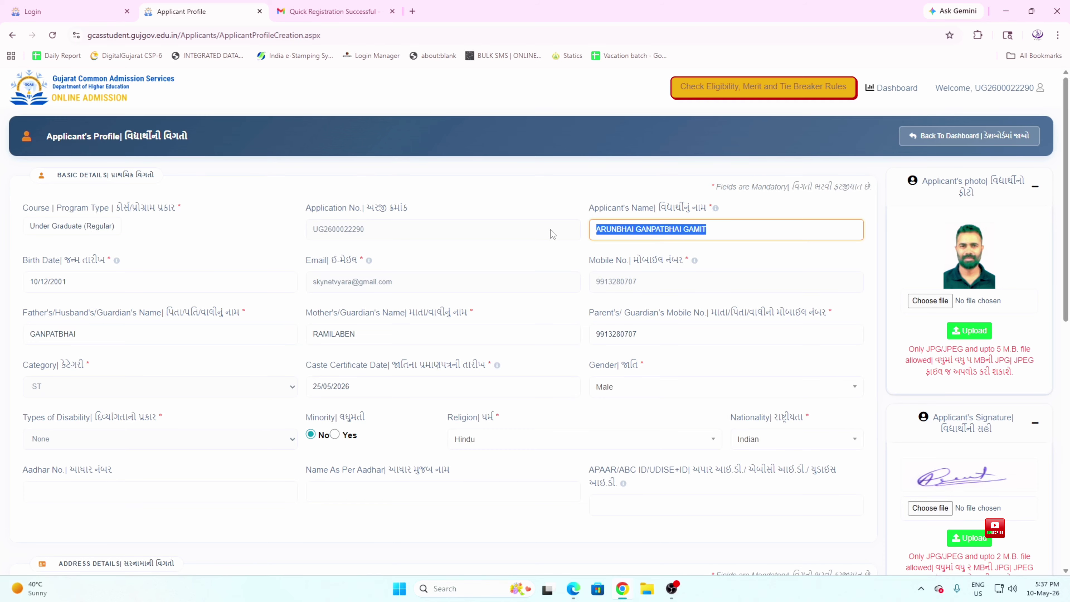
{"action": "key", "text": "ctrl+v"}
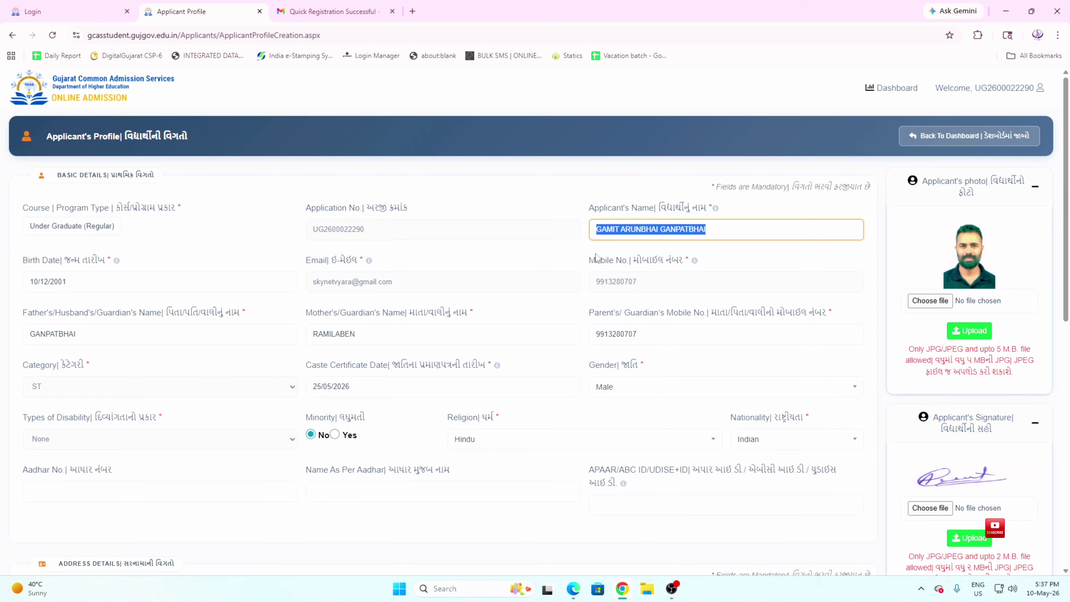
{"action": "left_click", "coordinate": [596, 255]}
{"action": "left_click_drag", "start_coordinate": [710, 230], "coordinate": [593, 231]}
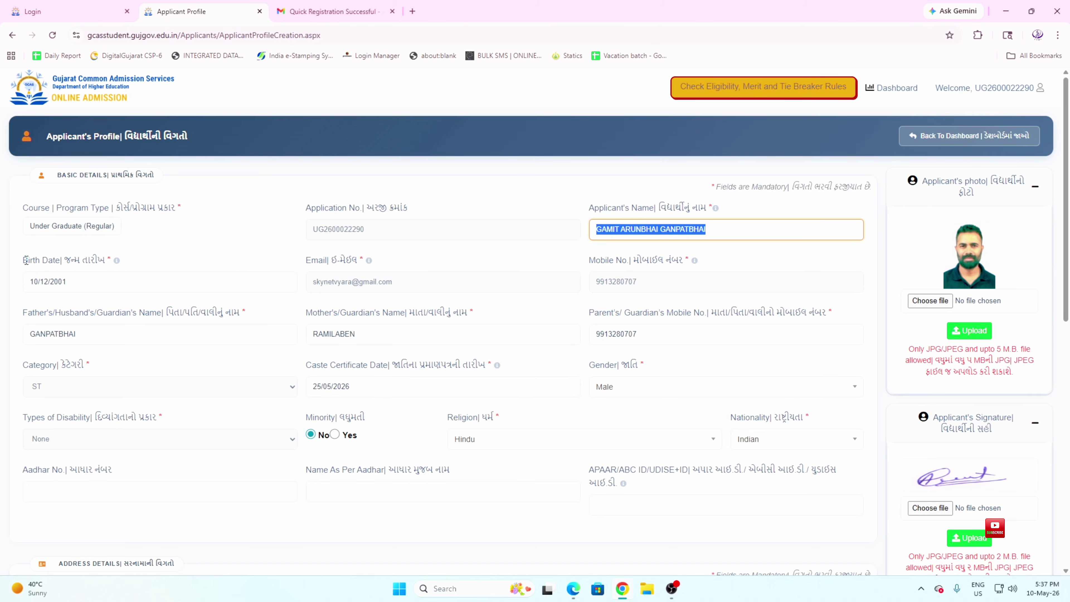
{"action": "left_click_drag", "start_coordinate": [24, 261], "coordinate": [18, 284]}
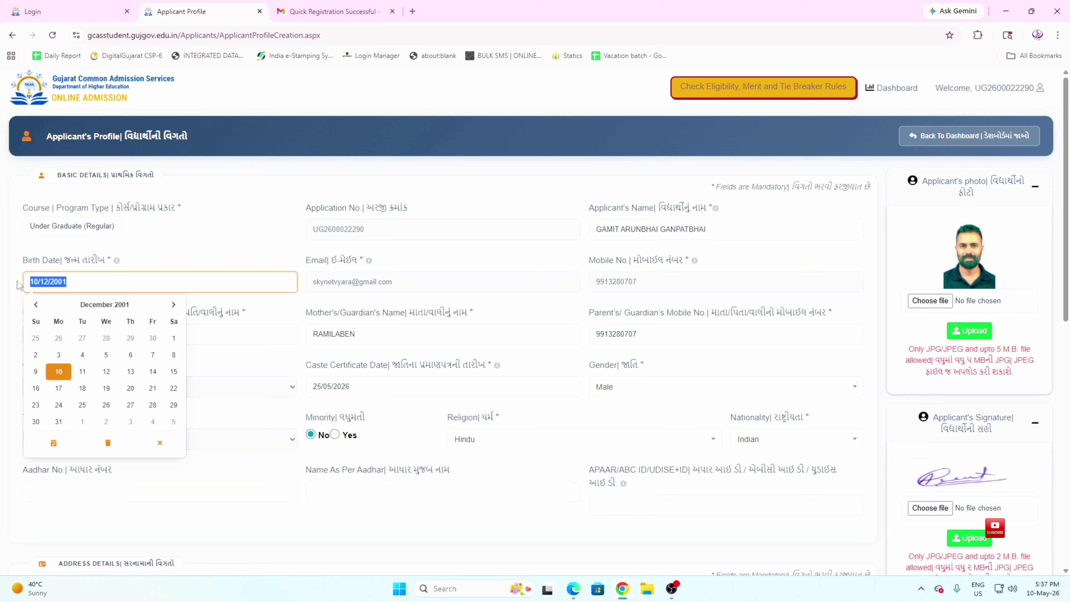
{"action": "left_click", "coordinate": [84, 269]}
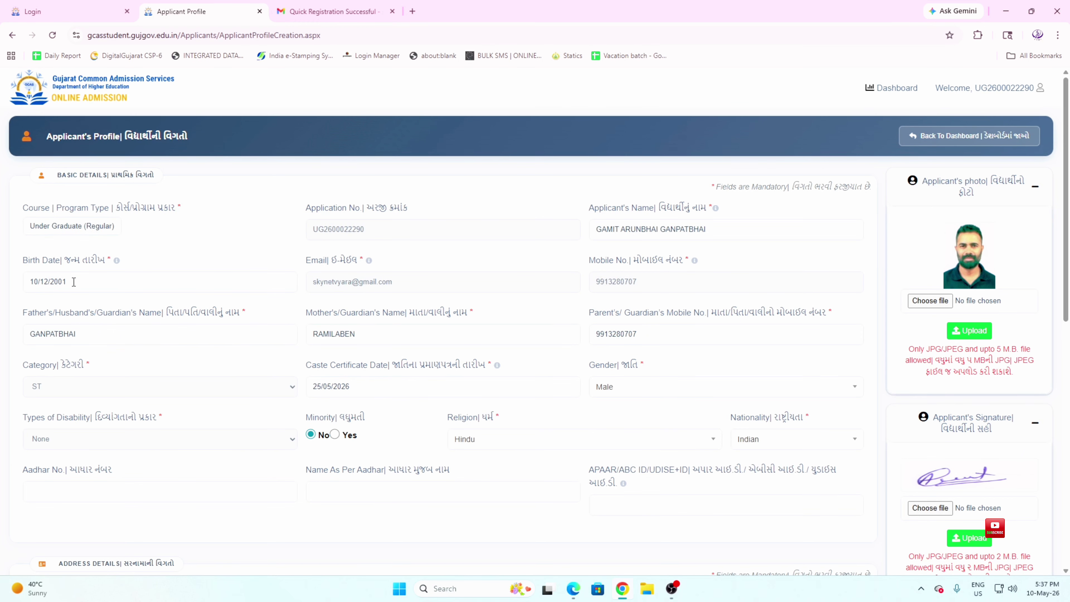
{"action": "left_click_drag", "start_coordinate": [74, 283], "coordinate": [25, 286]}
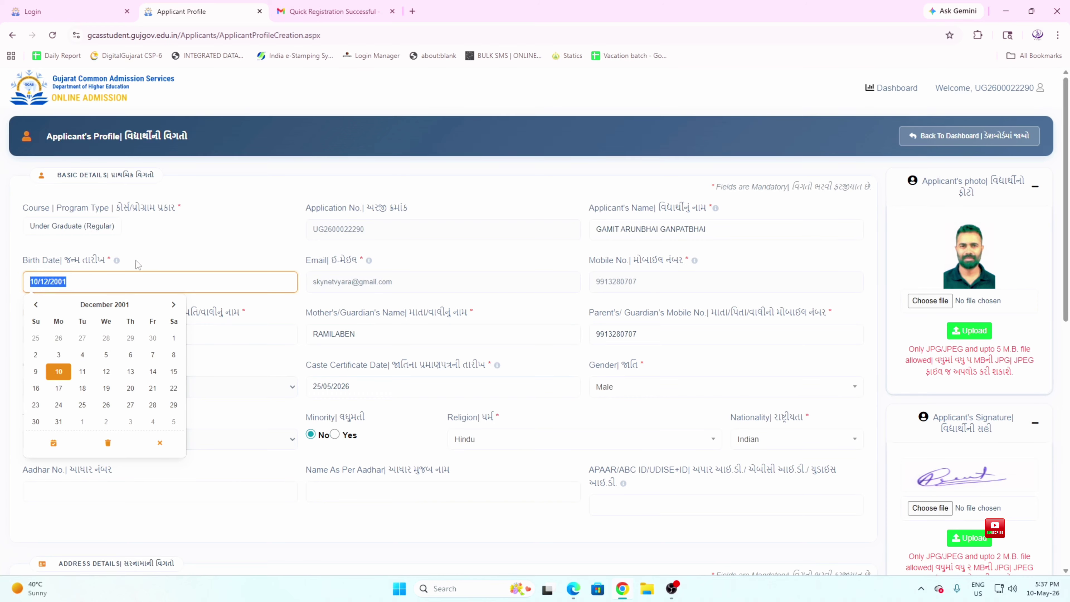
{"action": "left_click_drag", "start_coordinate": [139, 265], "coordinate": [17, 260]}
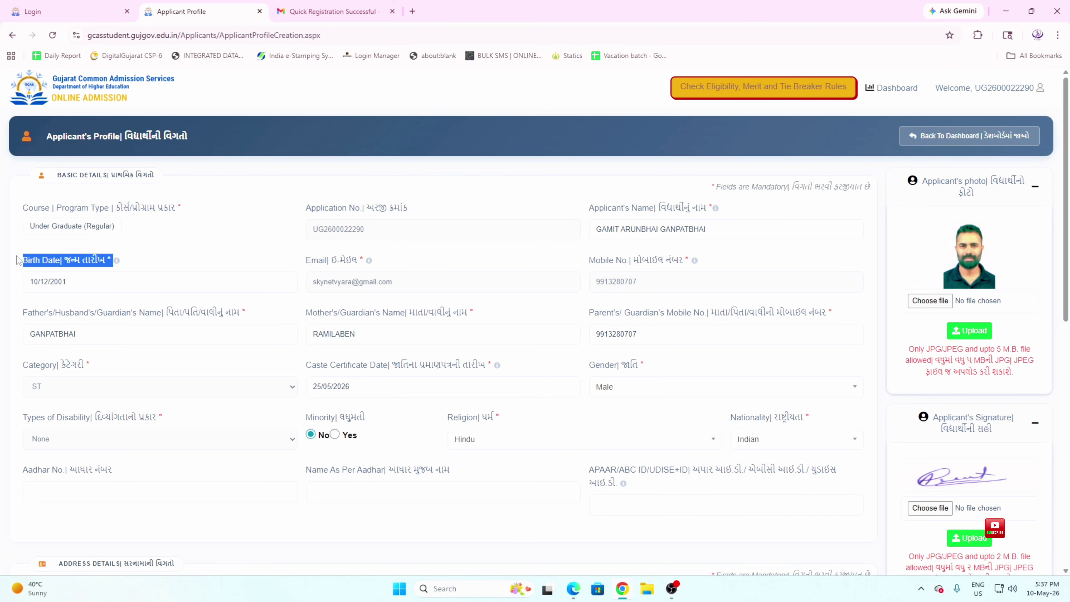
{"action": "left_click_drag", "start_coordinate": [71, 283], "coordinate": [25, 282]}
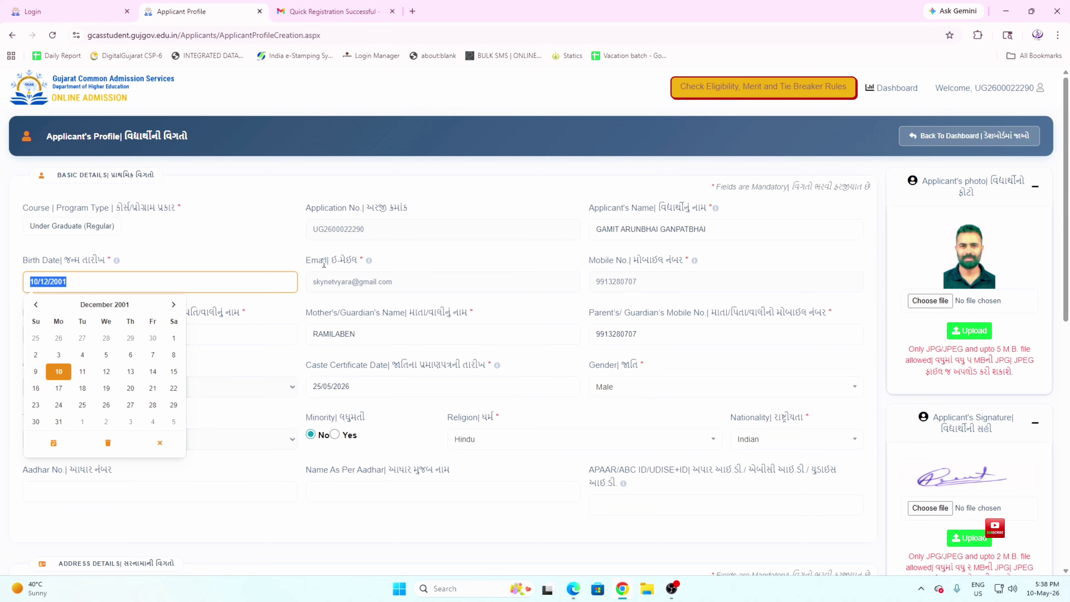
{"action": "left_click_drag", "start_coordinate": [306, 260], "coordinate": [359, 264]}
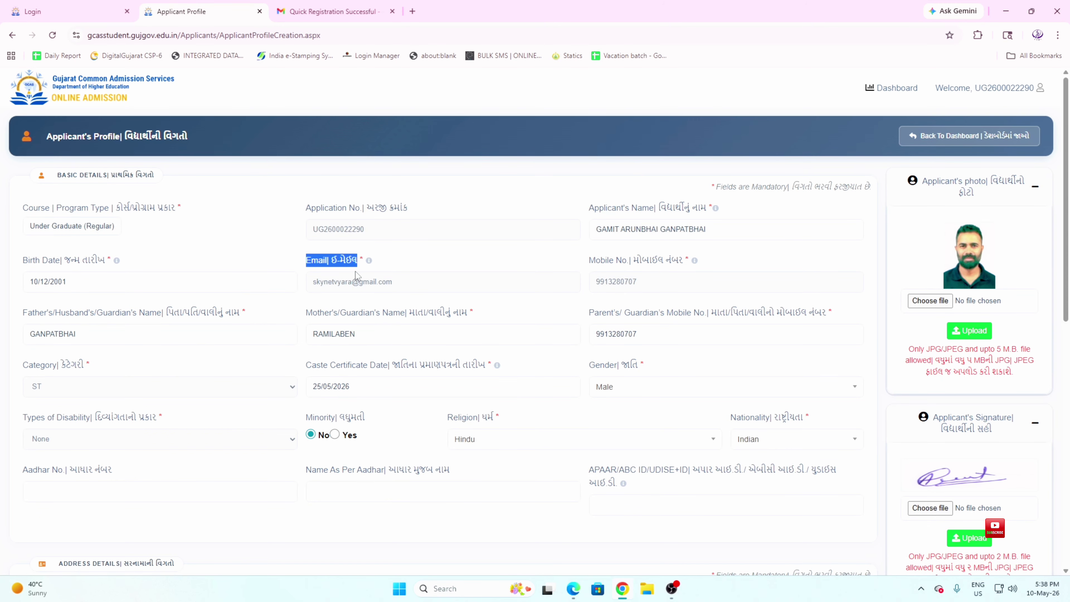
{"action": "left_click_drag", "start_coordinate": [595, 261], "coordinate": [689, 270]}
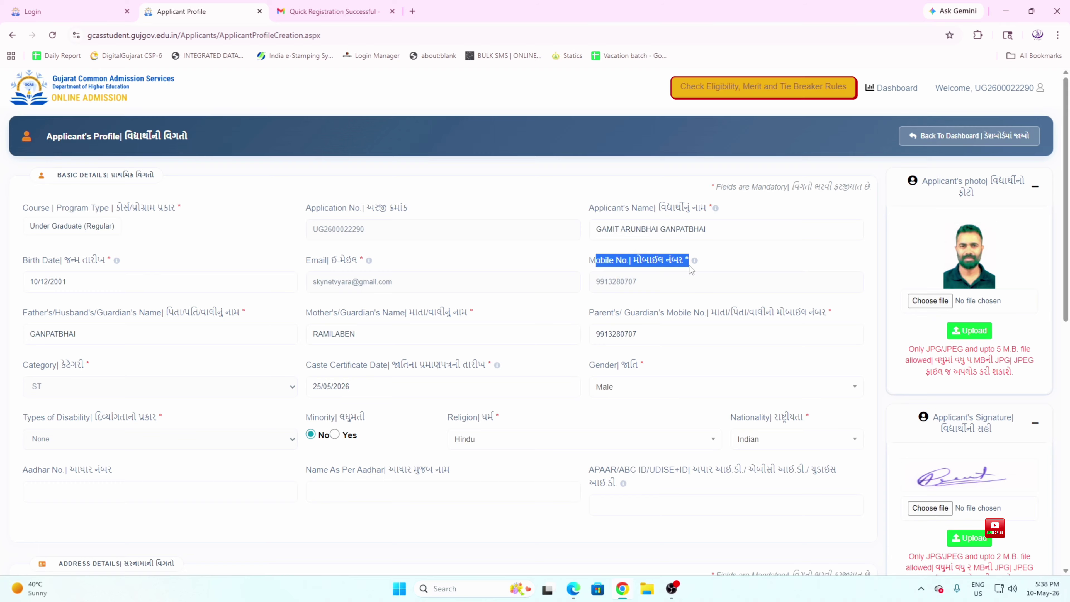
{"action": "left_click", "coordinate": [660, 268]}
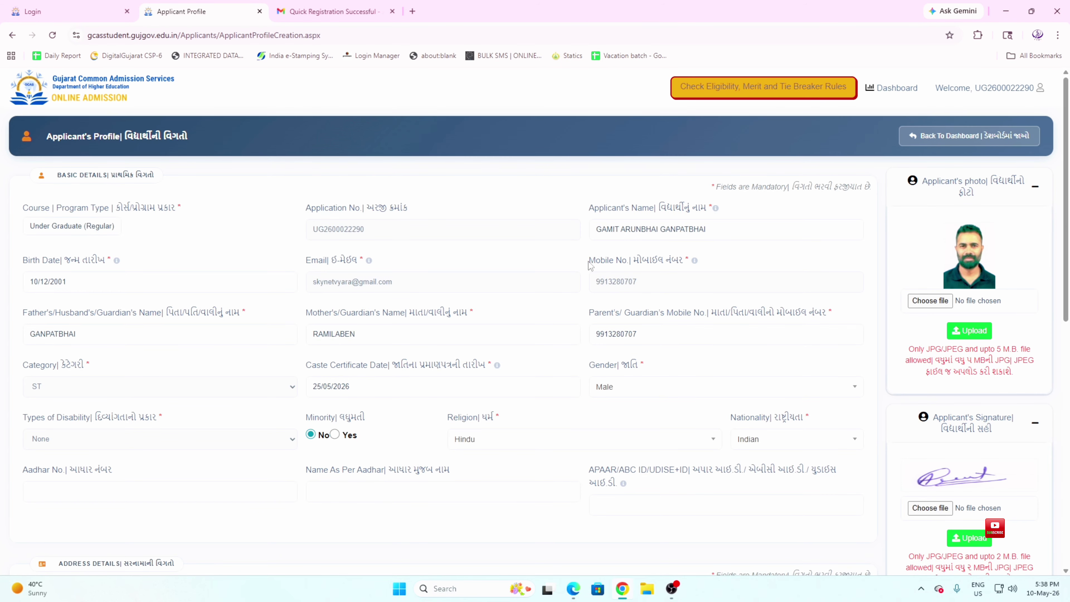
{"action": "left_click_drag", "start_coordinate": [589, 261], "coordinate": [689, 264]}
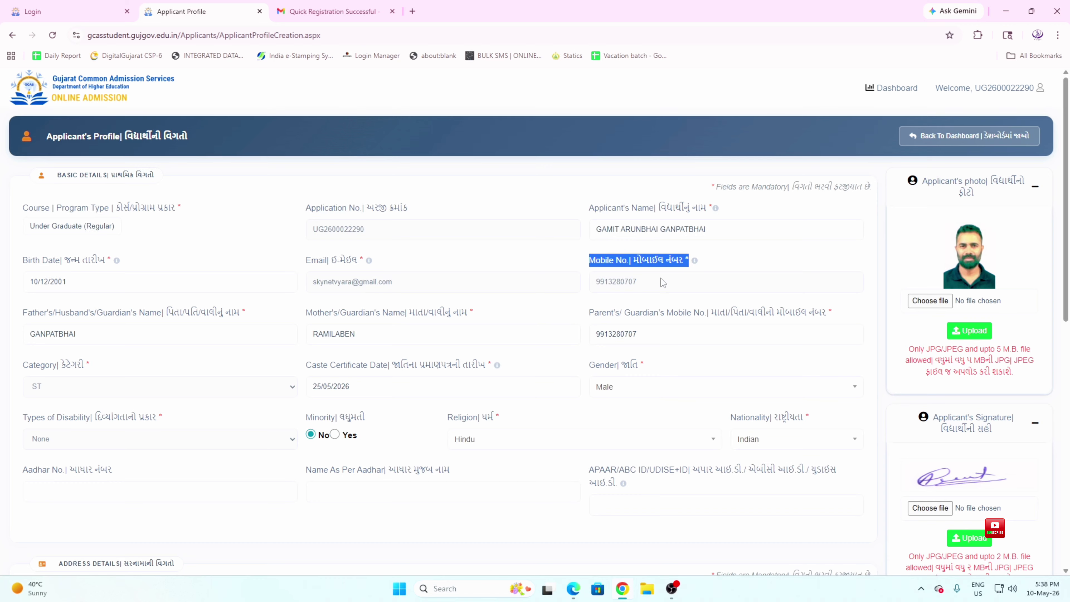
{"action": "triple_click", "coordinate": [683, 267]}
{"action": "left_click_drag", "start_coordinate": [23, 313], "coordinate": [243, 322]}
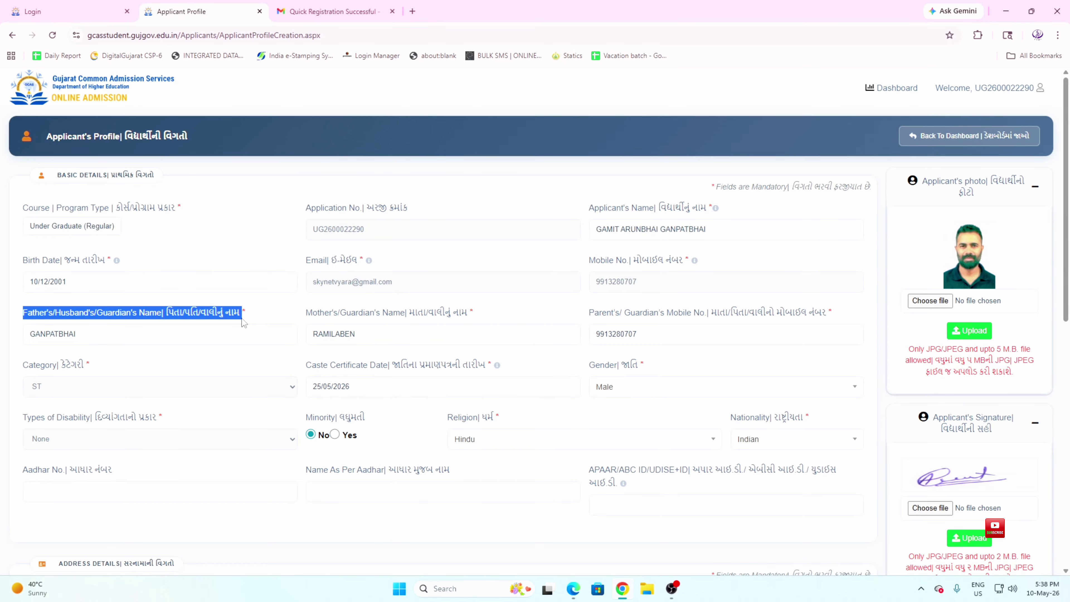
{"action": "left_click", "coordinate": [243, 323]}
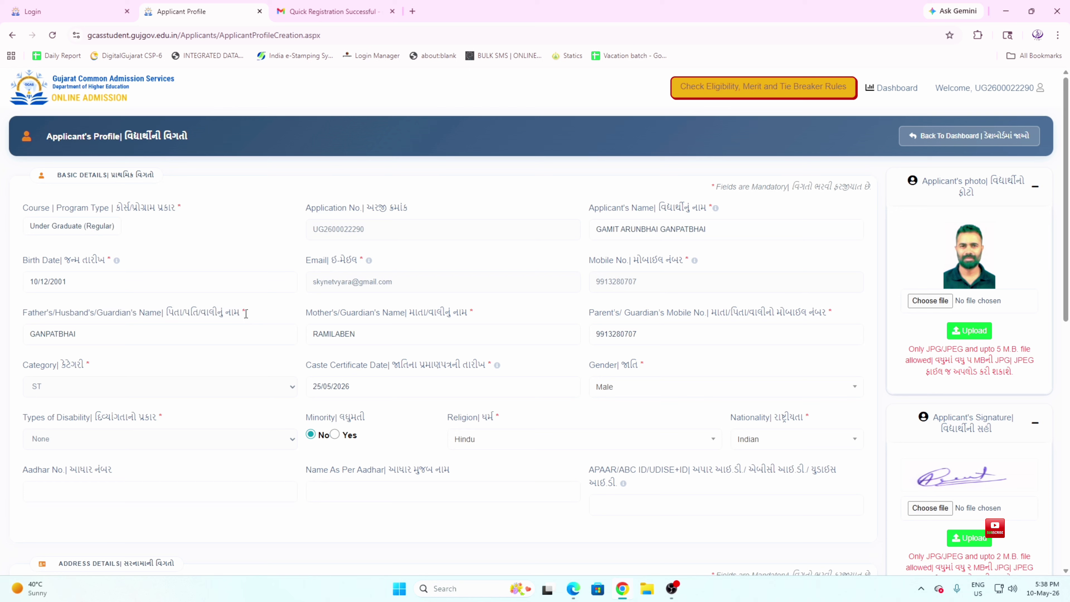
{"action": "left_click_drag", "start_coordinate": [248, 313], "coordinate": [152, 311]}
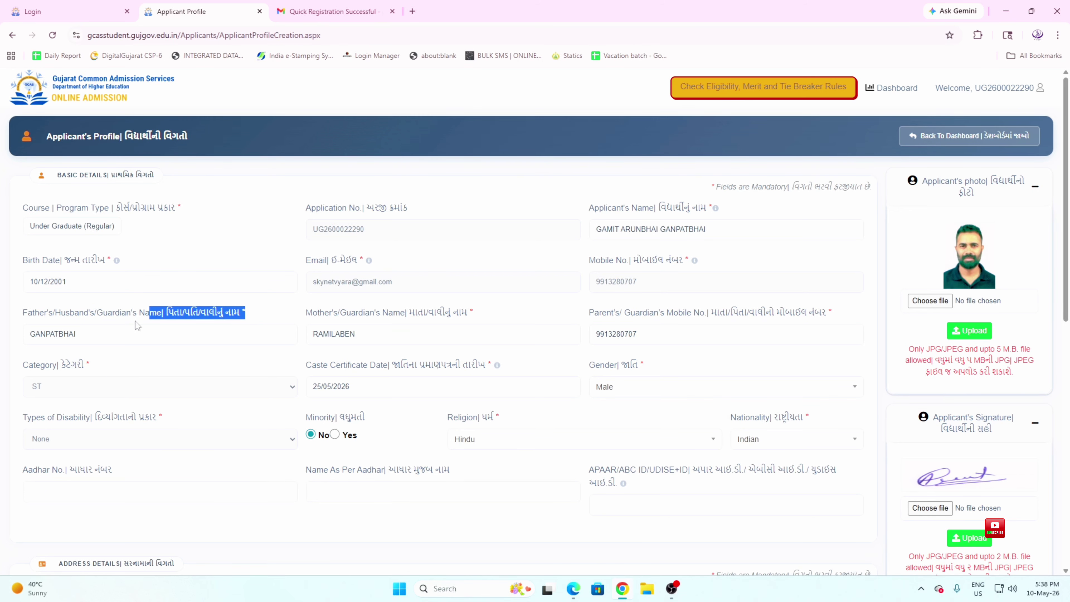
{"action": "left_click_drag", "start_coordinate": [105, 335], "coordinate": [6, 340]}
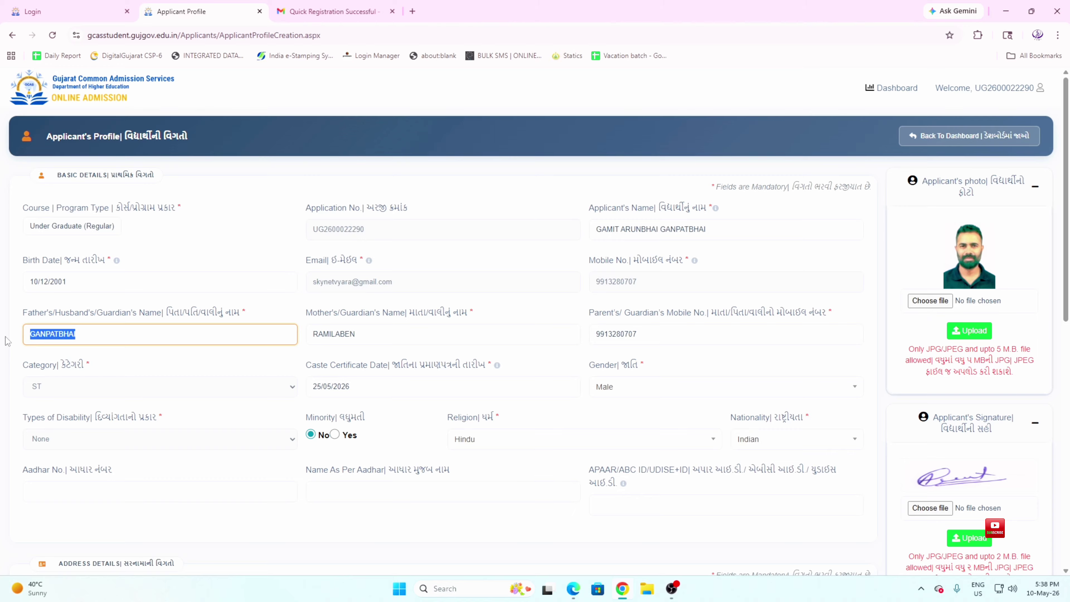
{"action": "type", "text": "GANP"}
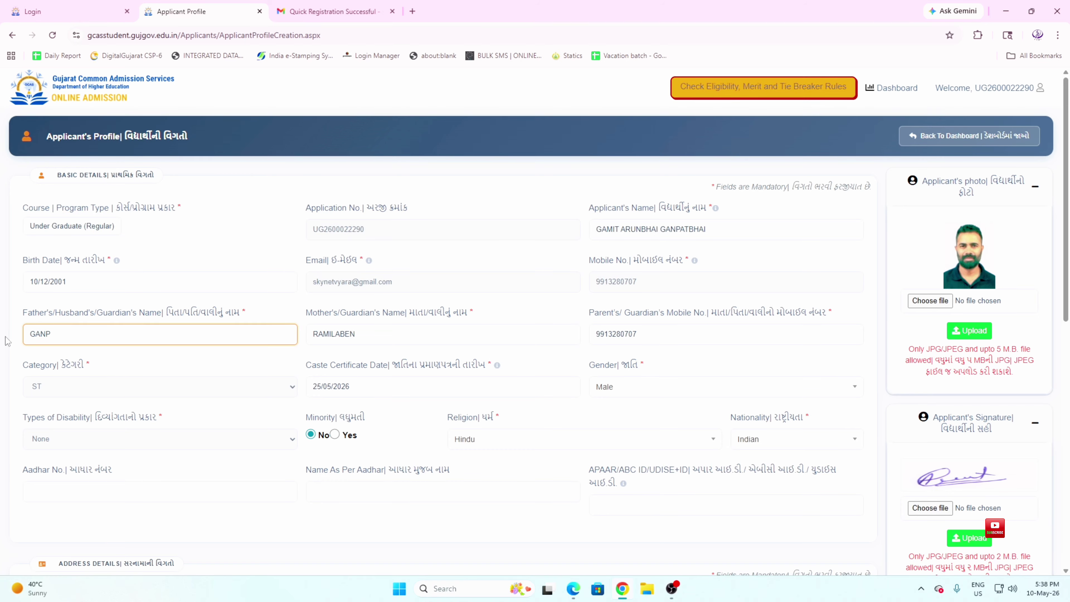
{"action": "key", "text": "BackSpace"}
{"action": "key", "text": "BackSpace"}
{"action": "key", "text": "BackSpace"}
{"action": "type", "text": "GANPATBHAI"}
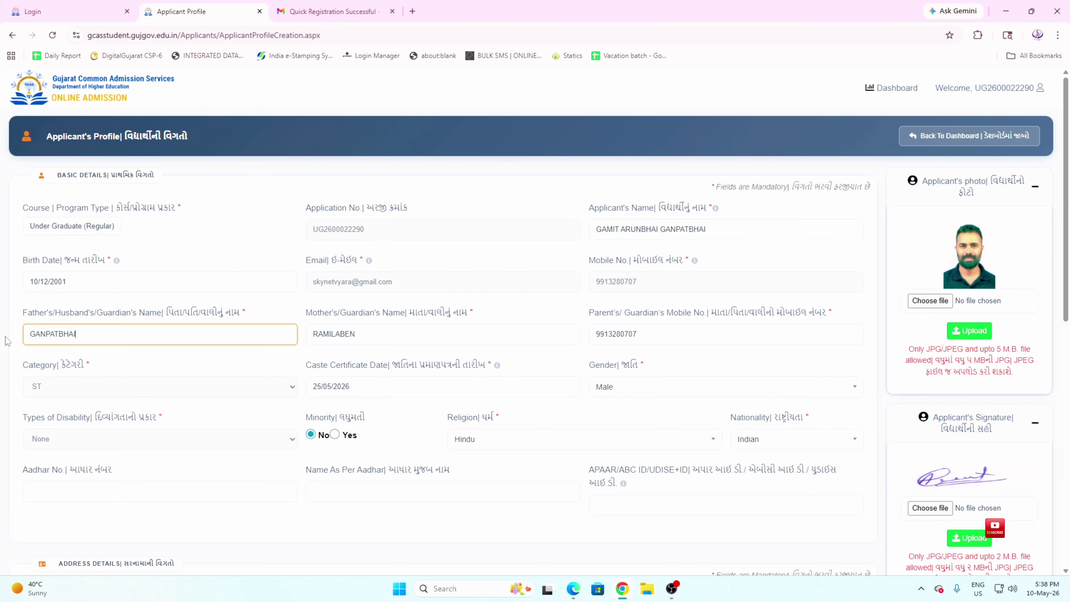
{"action": "key", "text": "Tab"}
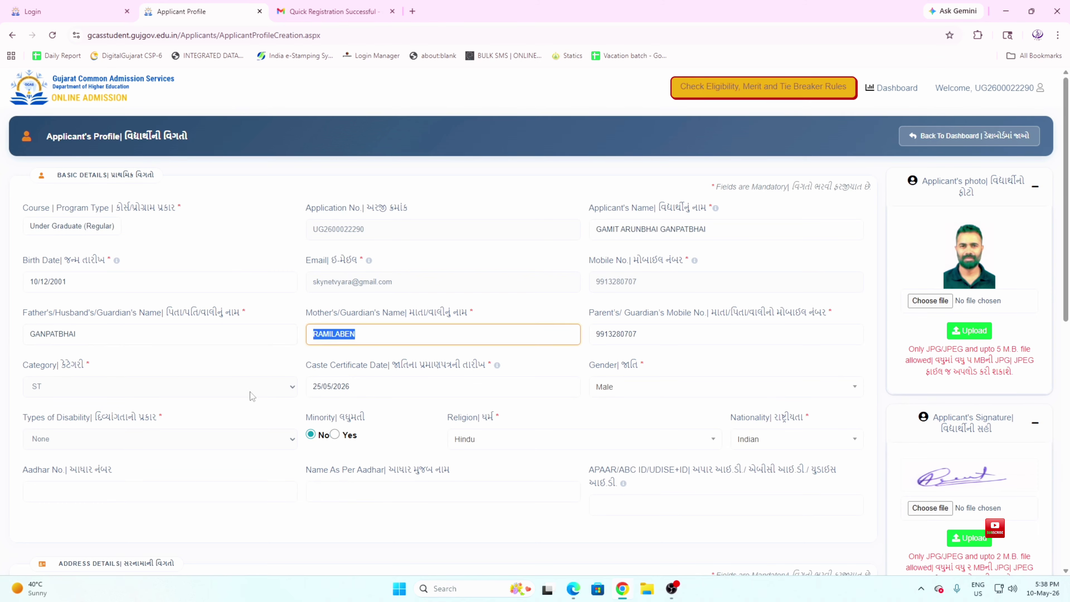
{"action": "key", "text": "BackSpace"}
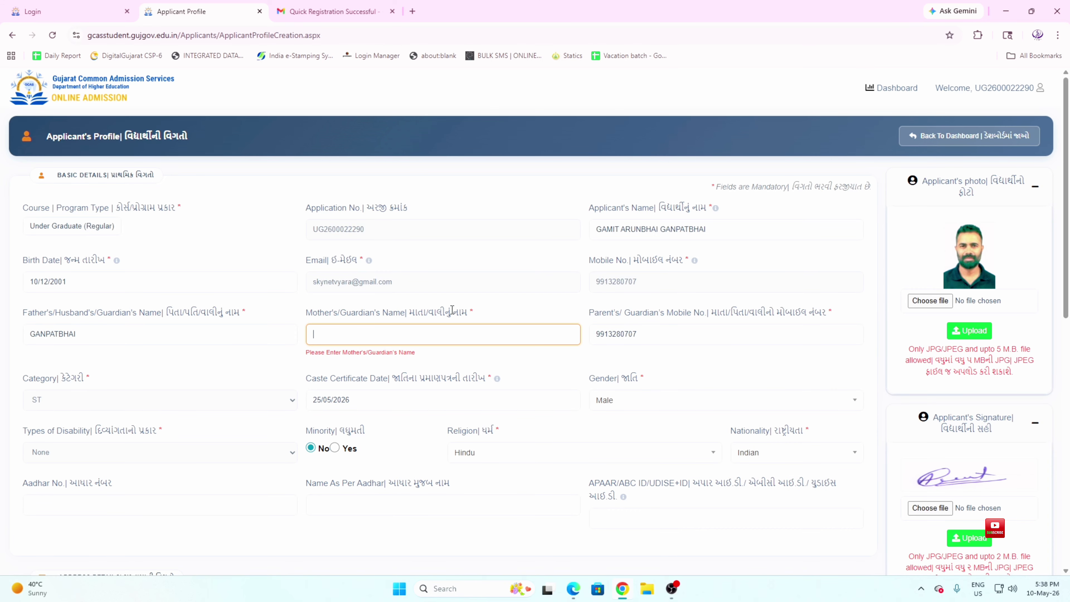
{"action": "left_click_drag", "start_coordinate": [475, 313], "coordinate": [307, 313]}
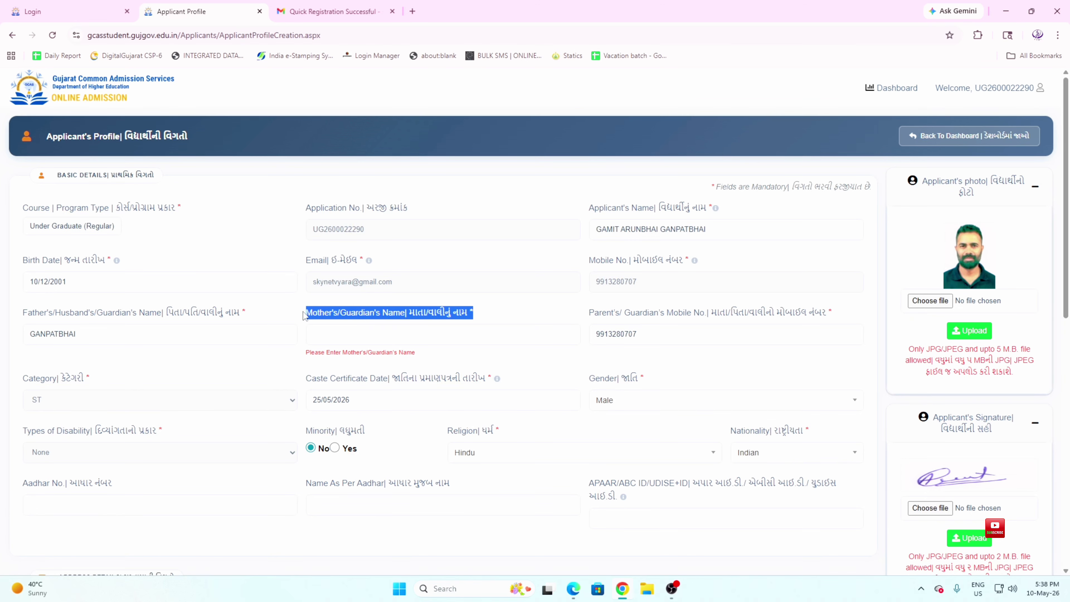
{"action": "left_click", "coordinate": [337, 333]}
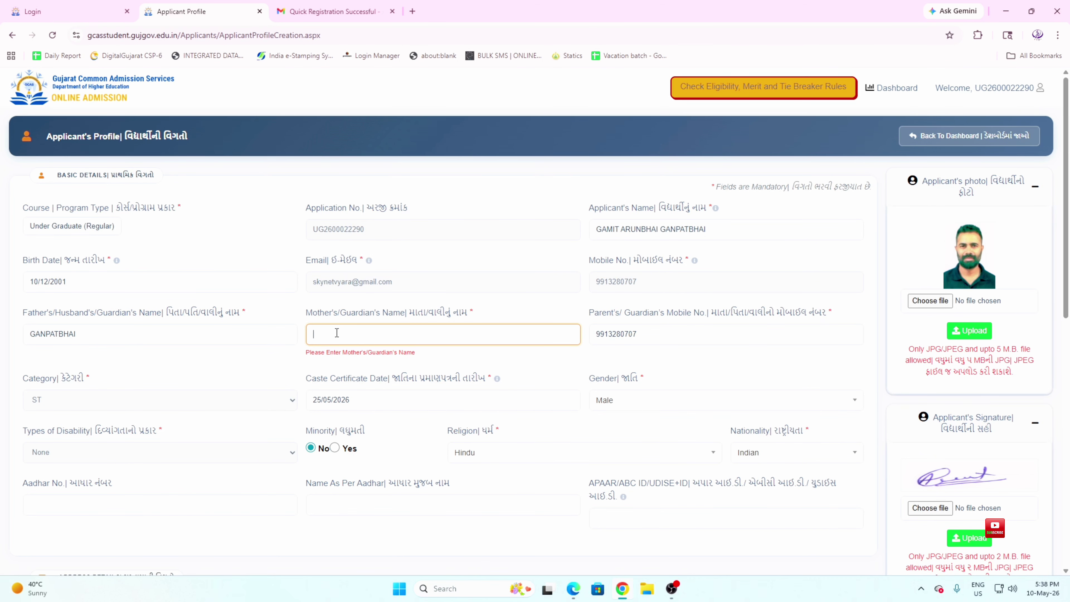
{"action": "type", "text": "RAMILABEN"}
{"action": "key", "text": "Tab"}
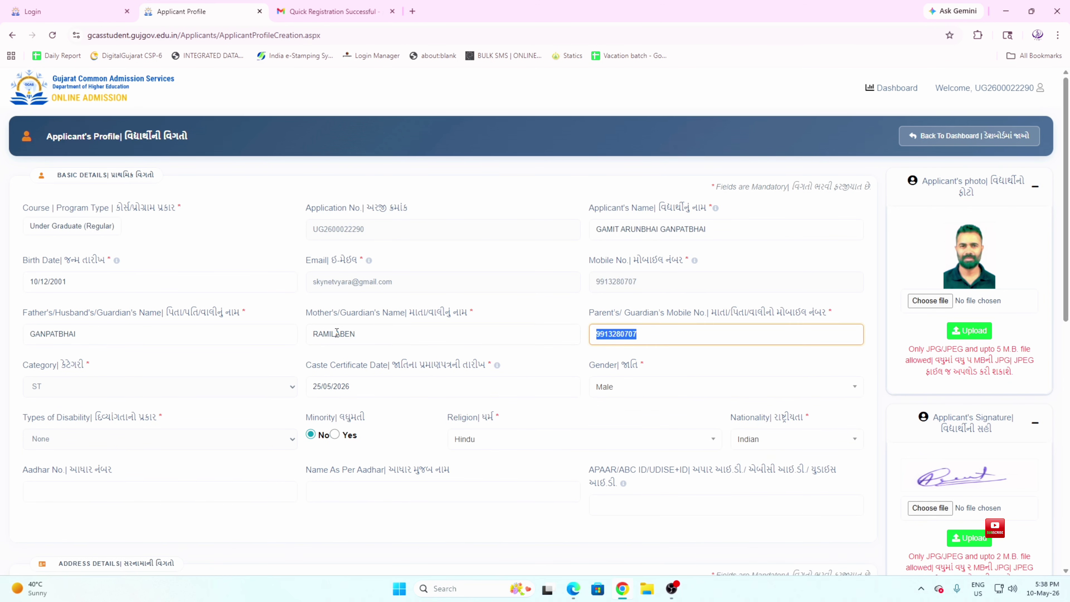
{"action": "left_click_drag", "start_coordinate": [720, 312], "coordinate": [833, 312]}
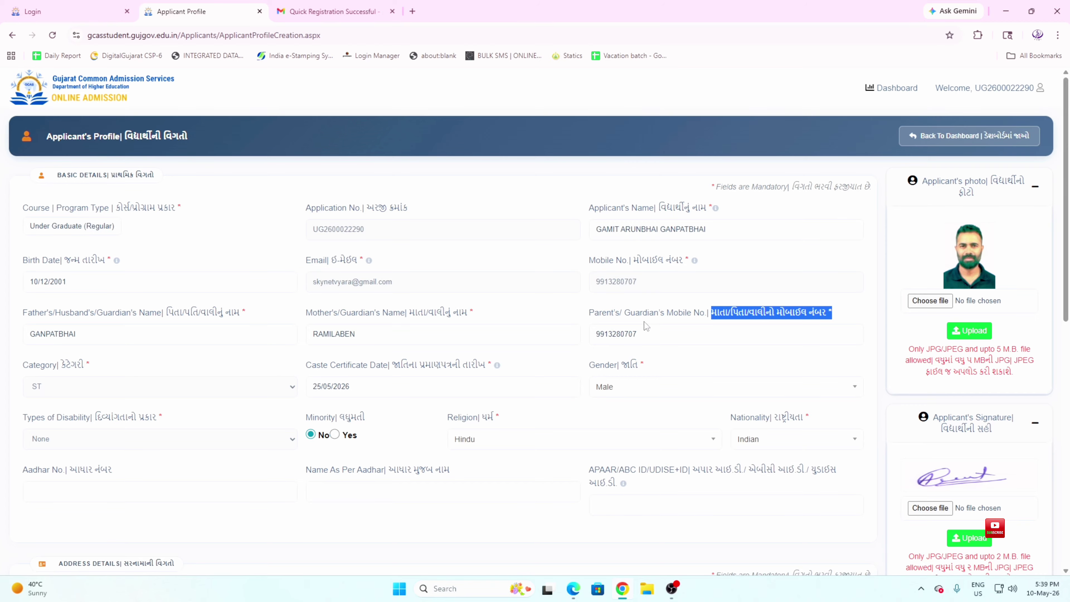
{"action": "left_click", "coordinate": [647, 333]}
{"action": "left_click_drag", "start_coordinate": [647, 333], "coordinate": [592, 335]}
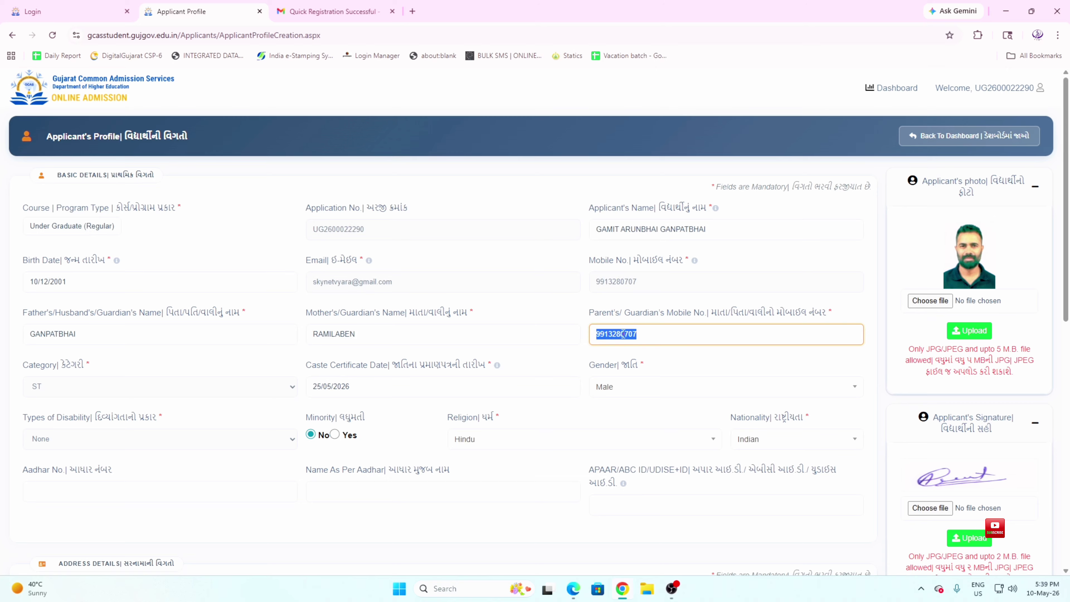
{"action": "left_click", "coordinate": [645, 335]}
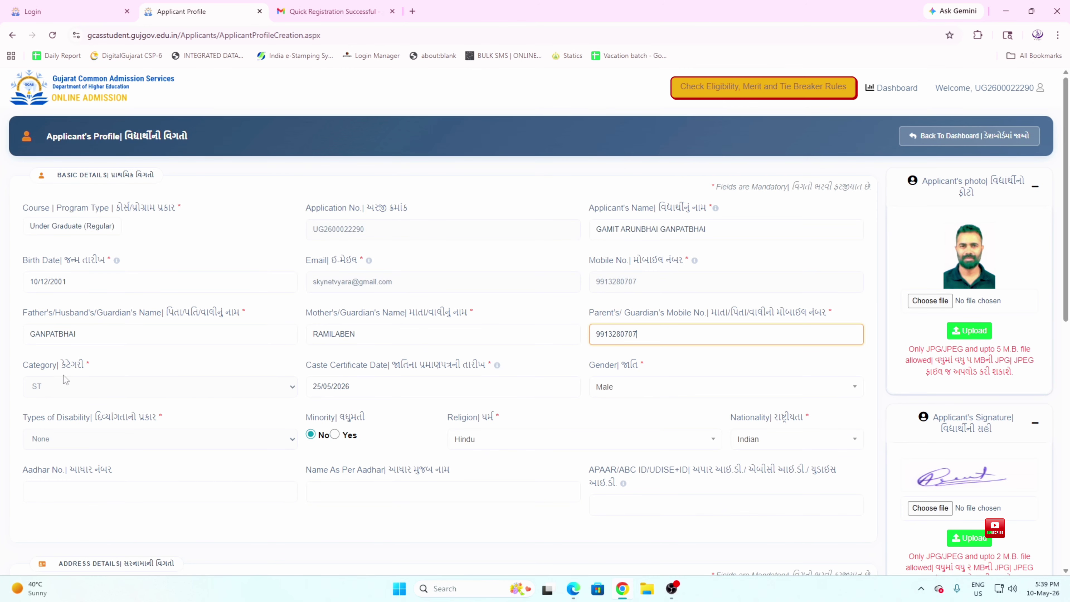
{"action": "left_click_drag", "start_coordinate": [24, 365], "coordinate": [85, 370]}
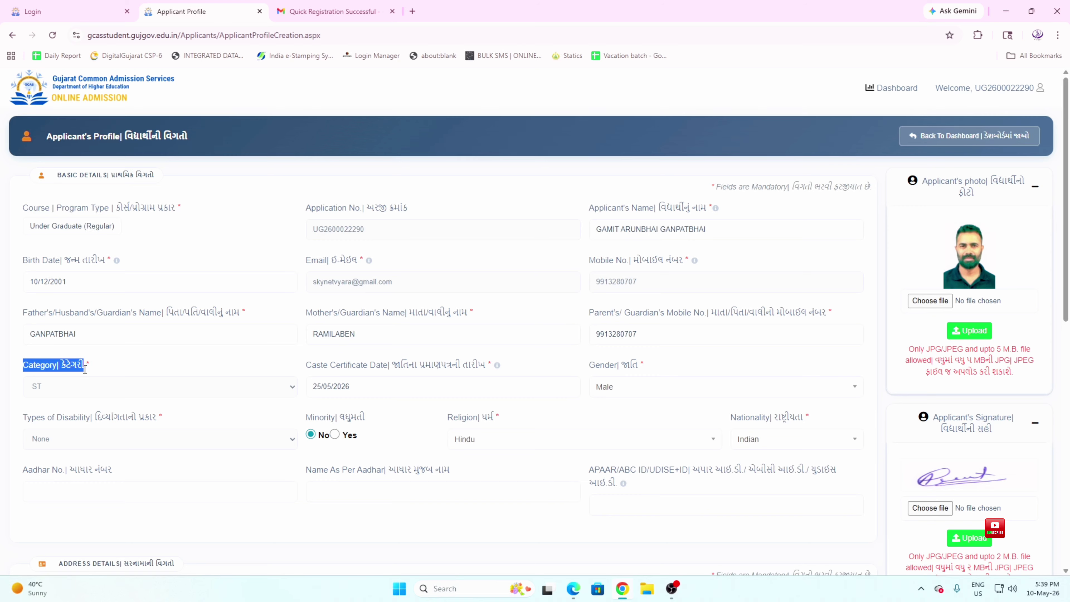
{"action": "left_click_drag", "start_coordinate": [305, 365], "coordinate": [474, 371]}
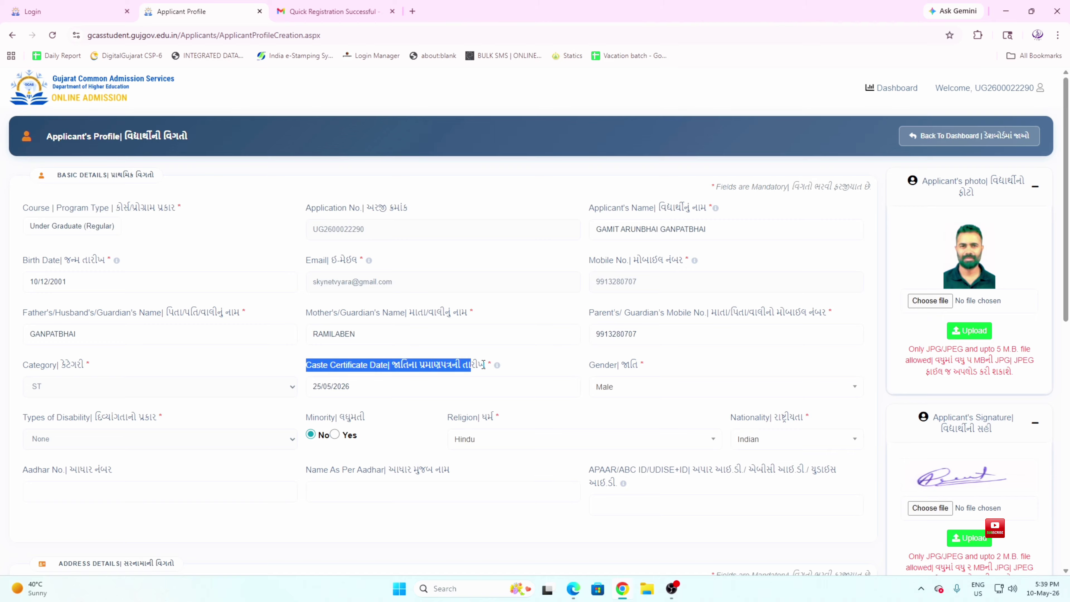
{"action": "left_click_drag", "start_coordinate": [589, 366], "coordinate": [647, 374]}
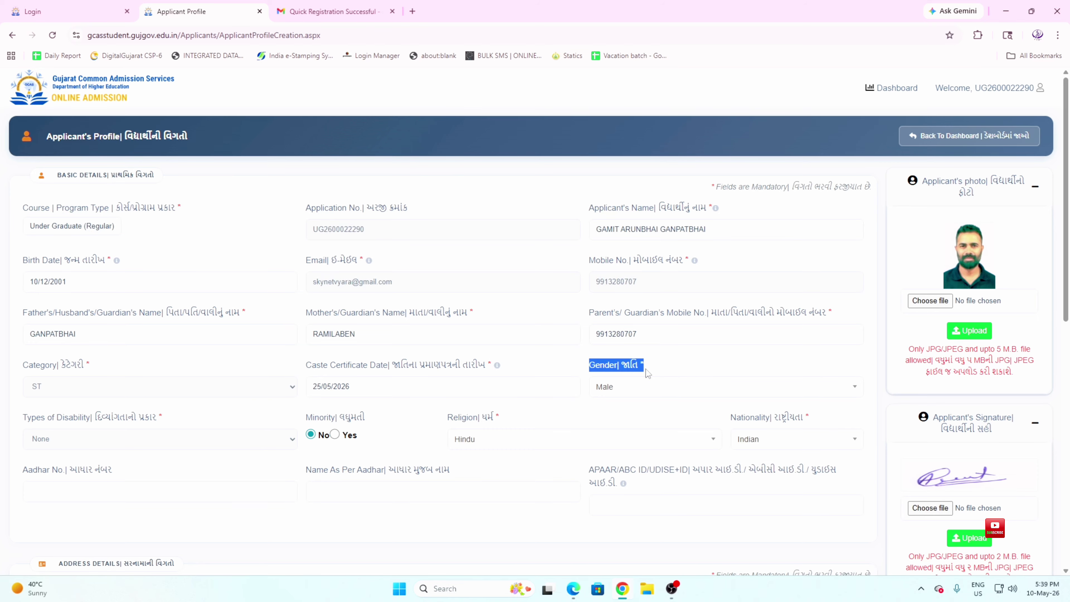
Keep the gender set to Male
{"action": "left_click", "coordinate": [642, 387]}
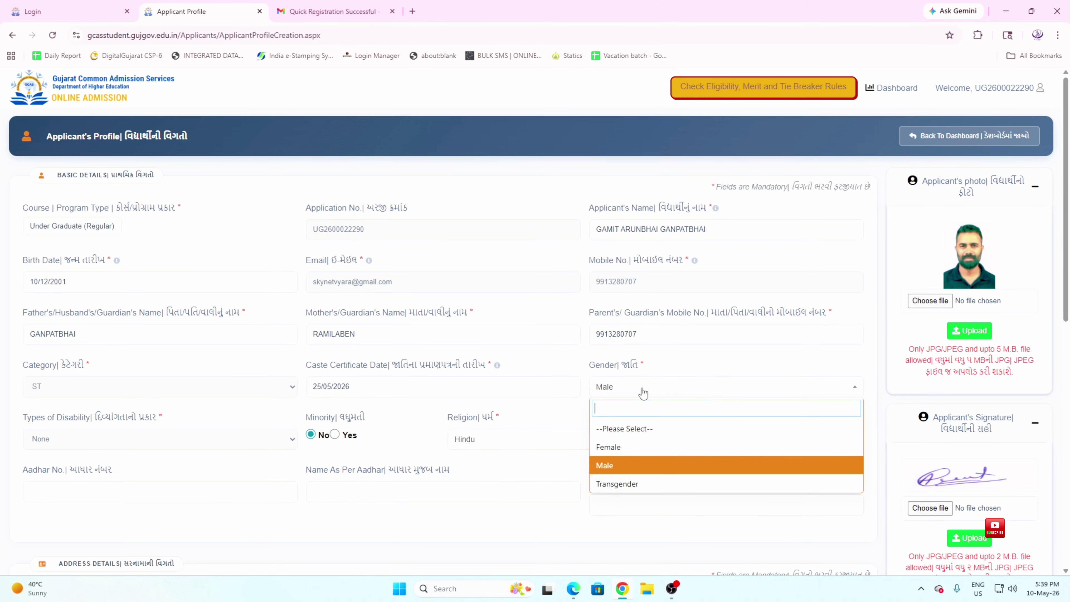
{"action": "left_click", "coordinate": [624, 465]}
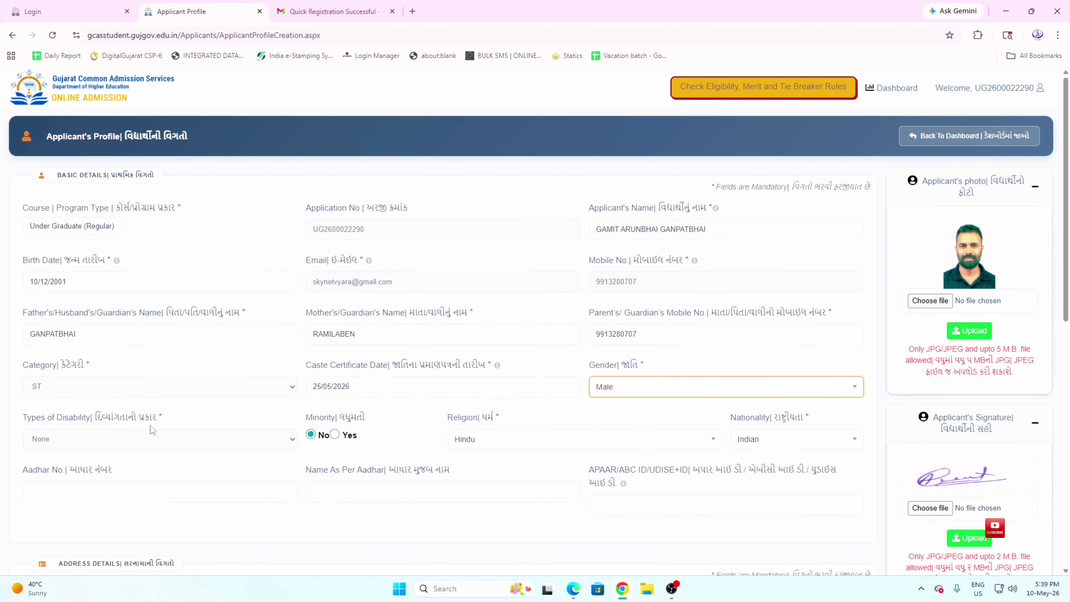
{"action": "left_click_drag", "start_coordinate": [32, 418], "coordinate": [159, 427]}
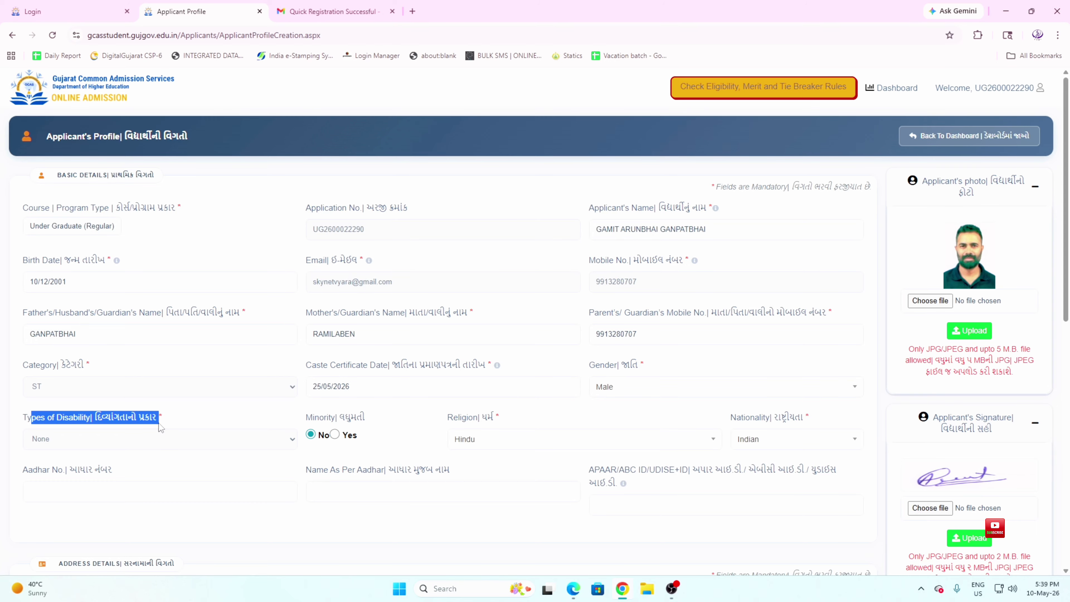
{"action": "left_click_drag", "start_coordinate": [163, 417], "coordinate": [27, 418]}
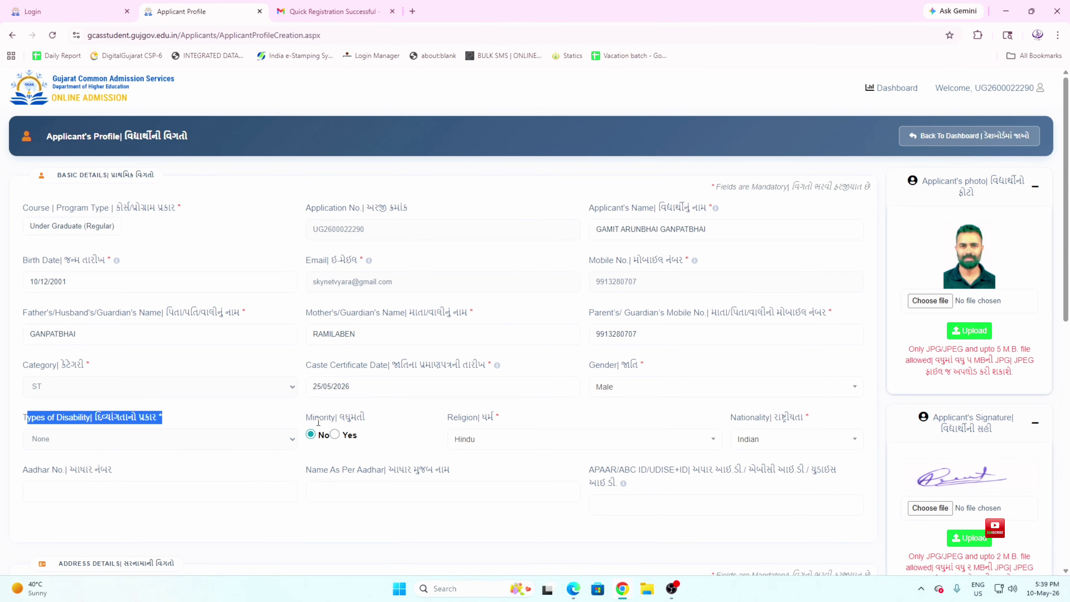
Set Minority to No and bring up the Religion choices
{"action": "mouse_move", "coordinate": [306, 417]}
{"action": "left_mouse_down"}
{"action": "mouse_move", "coordinate": [366, 417]}
{"action": "mouse_move", "coordinate": [306, 419]}
{"action": "mouse_move", "coordinate": [303, 428]}
{"action": "left_mouse_up"}
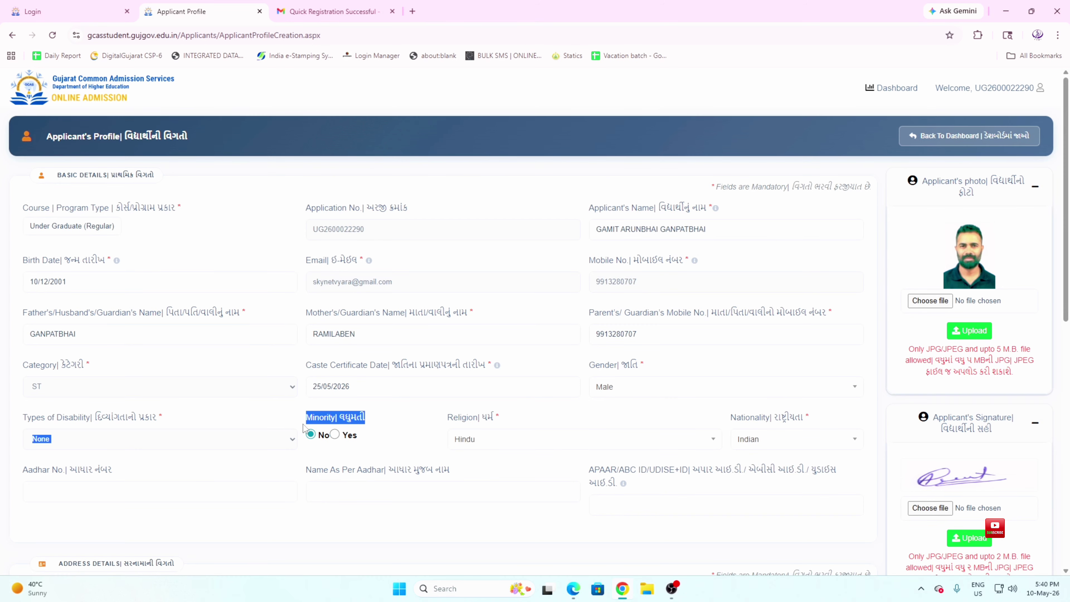
{"action": "left_click", "coordinate": [335, 435]}
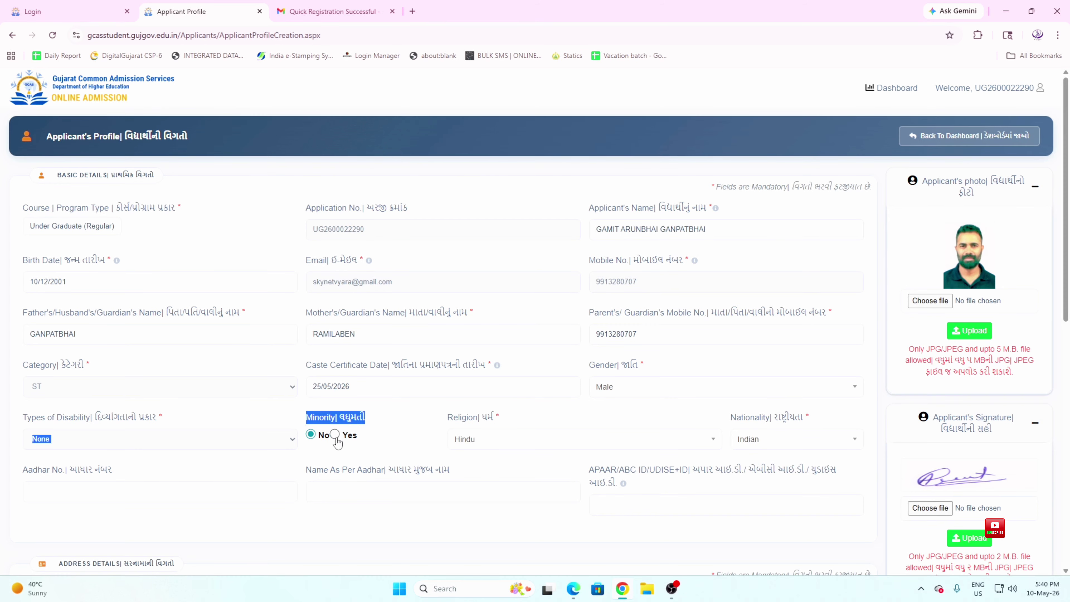
{"action": "left_click", "coordinate": [311, 434]}
{"action": "left_click", "coordinate": [450, 416]}
{"action": "left_click_drag", "start_coordinate": [450, 416], "coordinate": [497, 420]}
{"action": "left_click", "coordinate": [501, 440]}
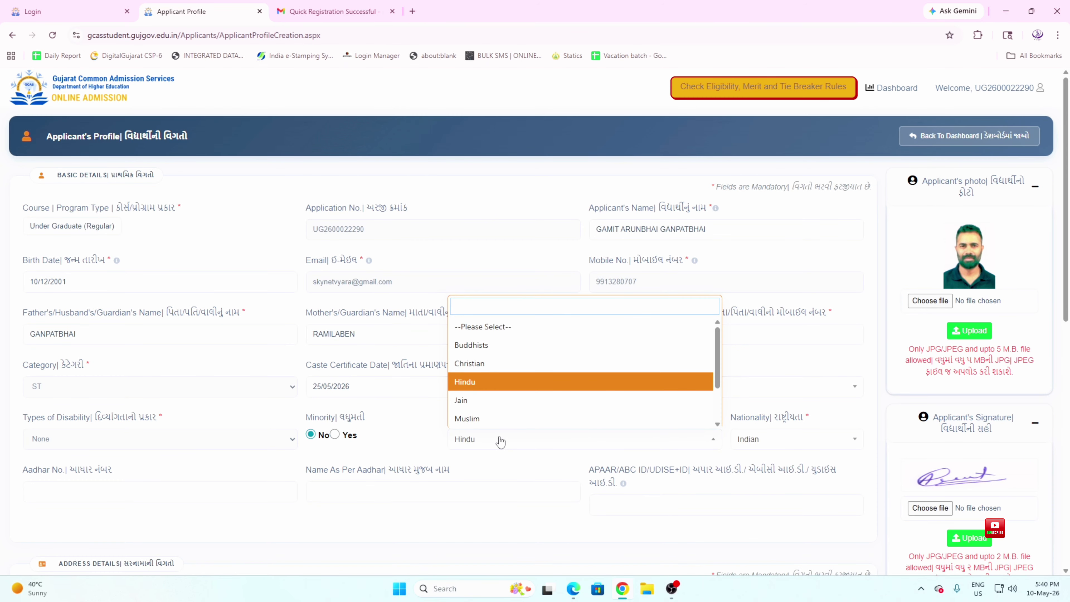
{"action": "left_click", "coordinate": [500, 382]}
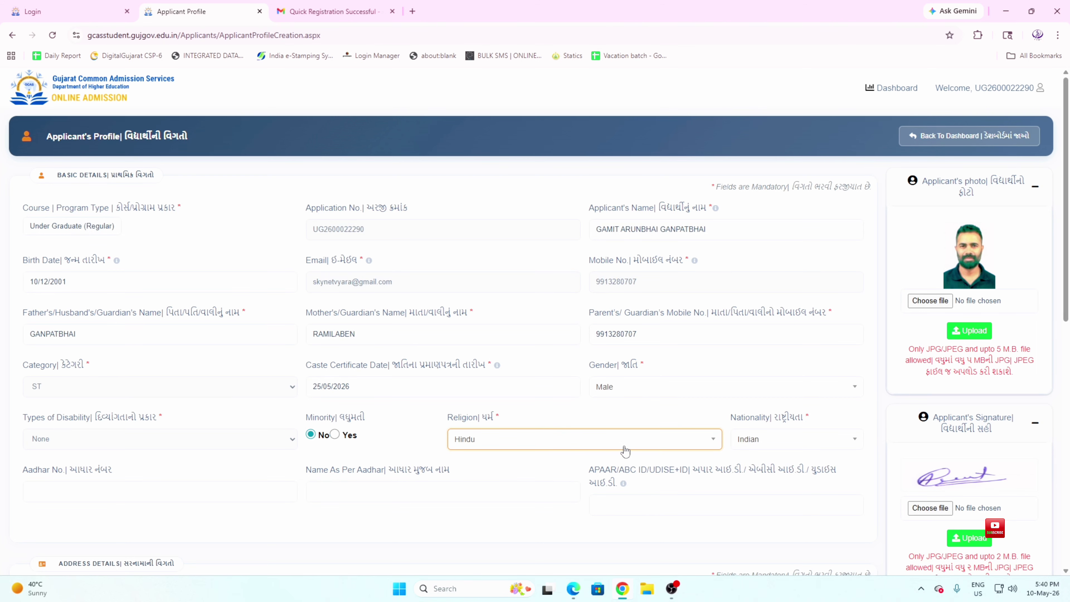
{"action": "left_click_drag", "start_coordinate": [730, 418], "coordinate": [806, 421]}
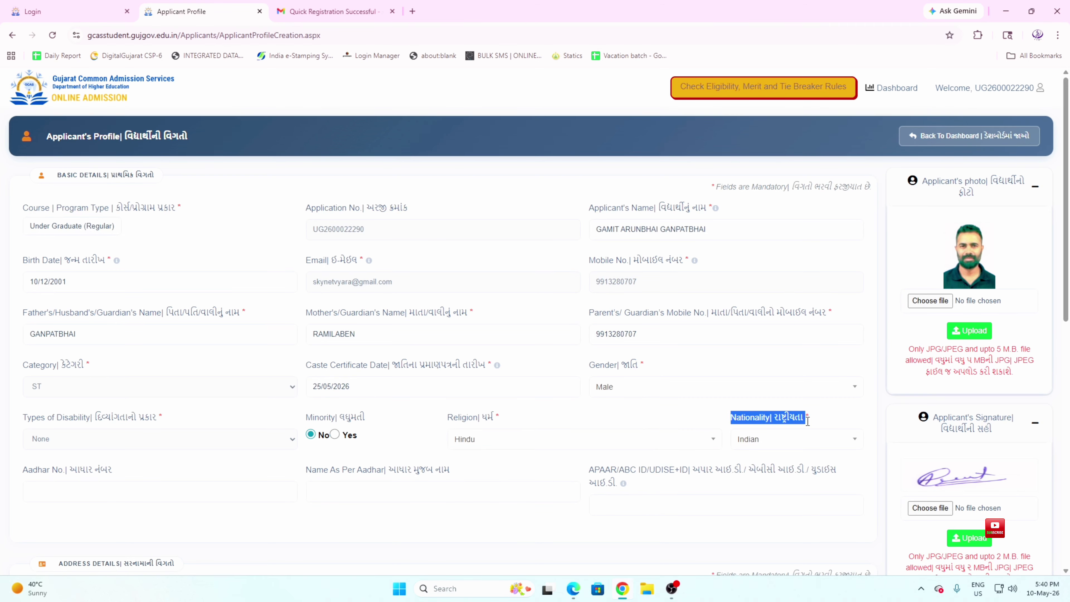
{"action": "left_click", "coordinate": [792, 439]}
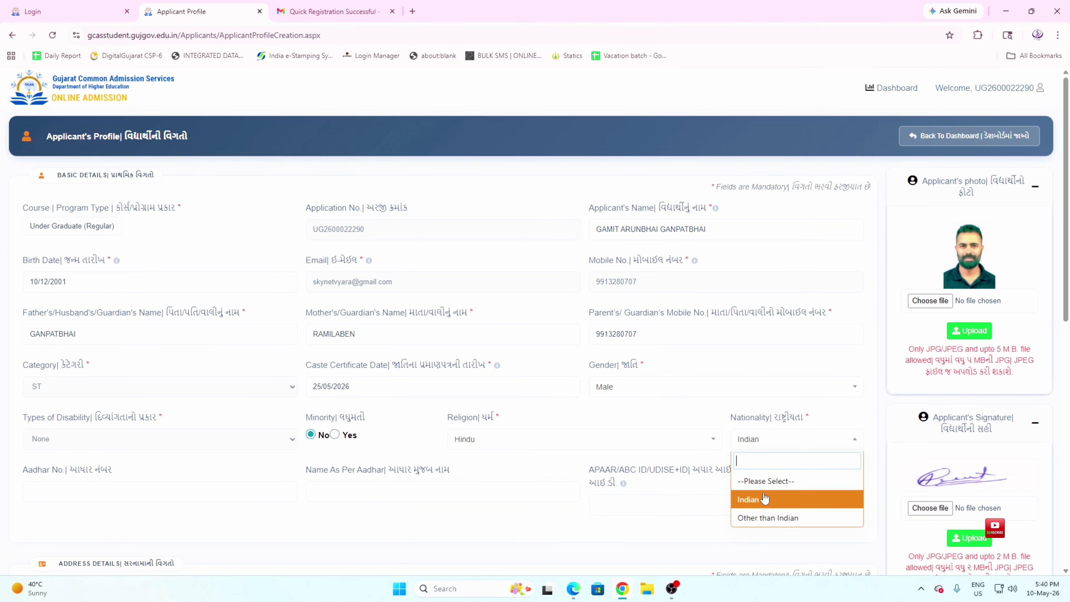
{"action": "left_click", "coordinate": [765, 515]}
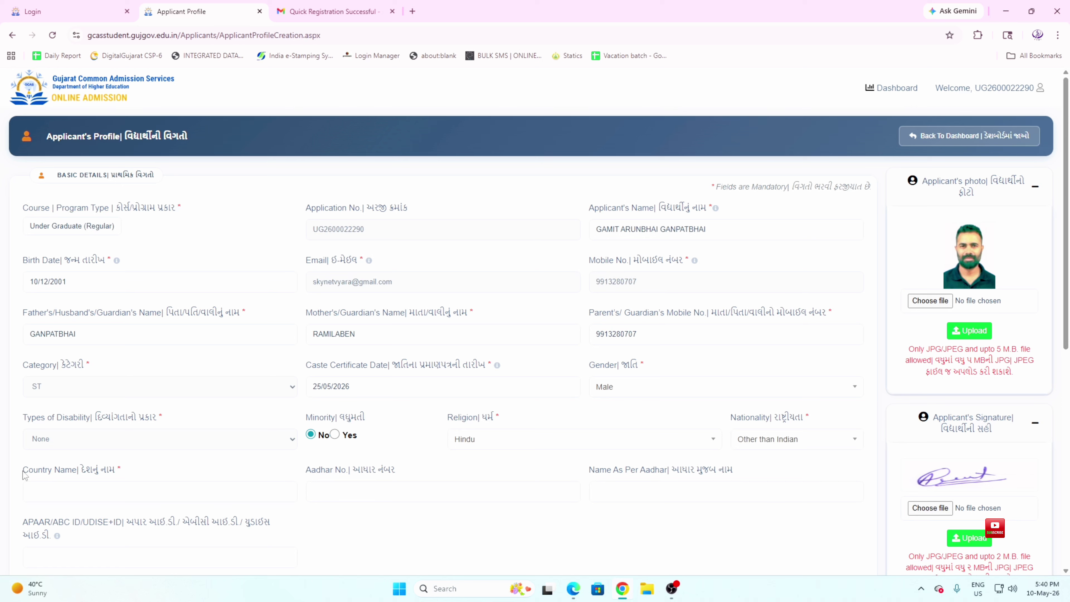
{"action": "left_click_drag", "start_coordinate": [23, 470], "coordinate": [93, 477]}
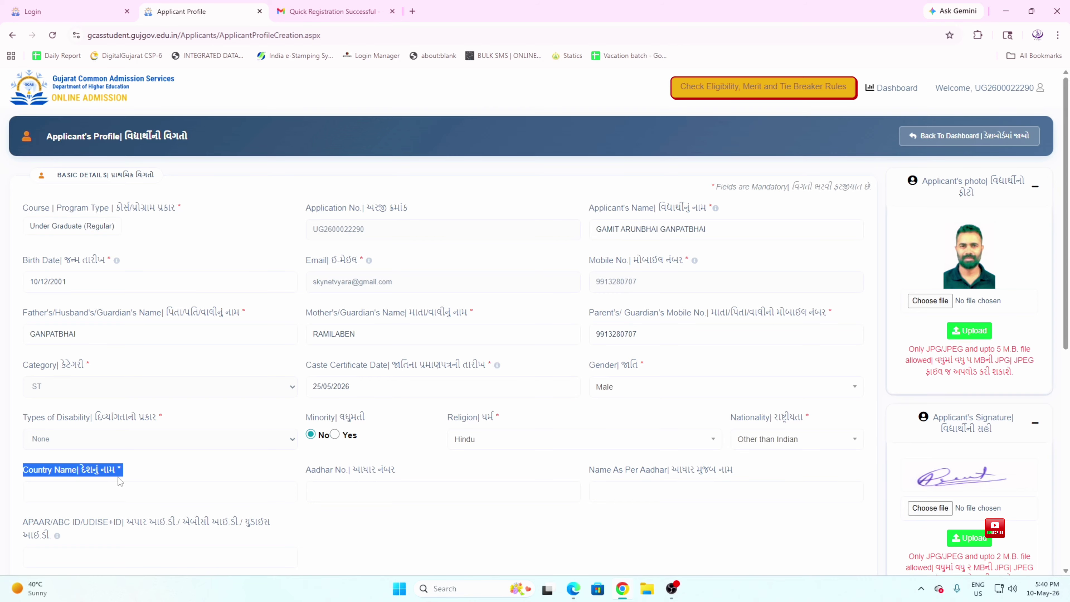
{"action": "left_click", "coordinate": [120, 492]}
{"action": "left_click", "coordinate": [390, 473]}
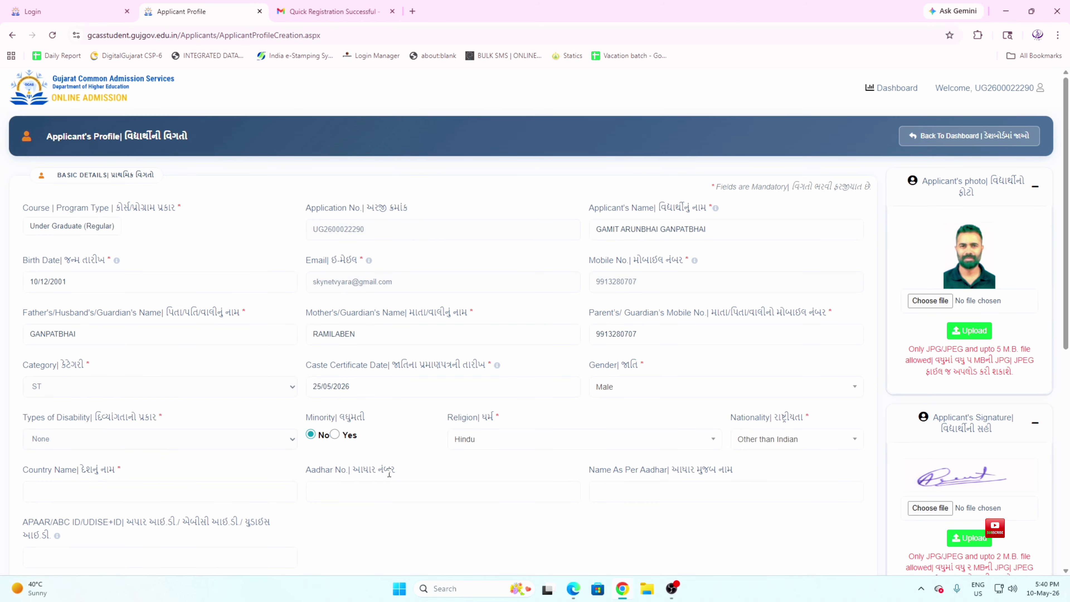
{"action": "left_click_drag", "start_coordinate": [390, 474], "coordinate": [347, 474]}
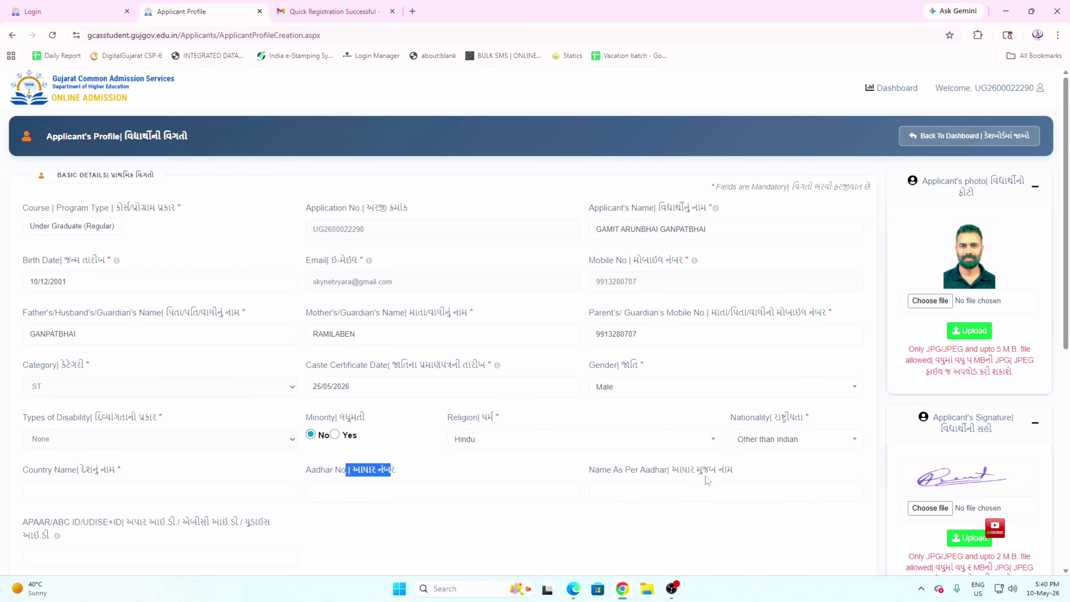
{"action": "left_click", "coordinate": [748, 474]}
{"action": "left_click_drag", "start_coordinate": [600, 482], "coordinate": [769, 448]}
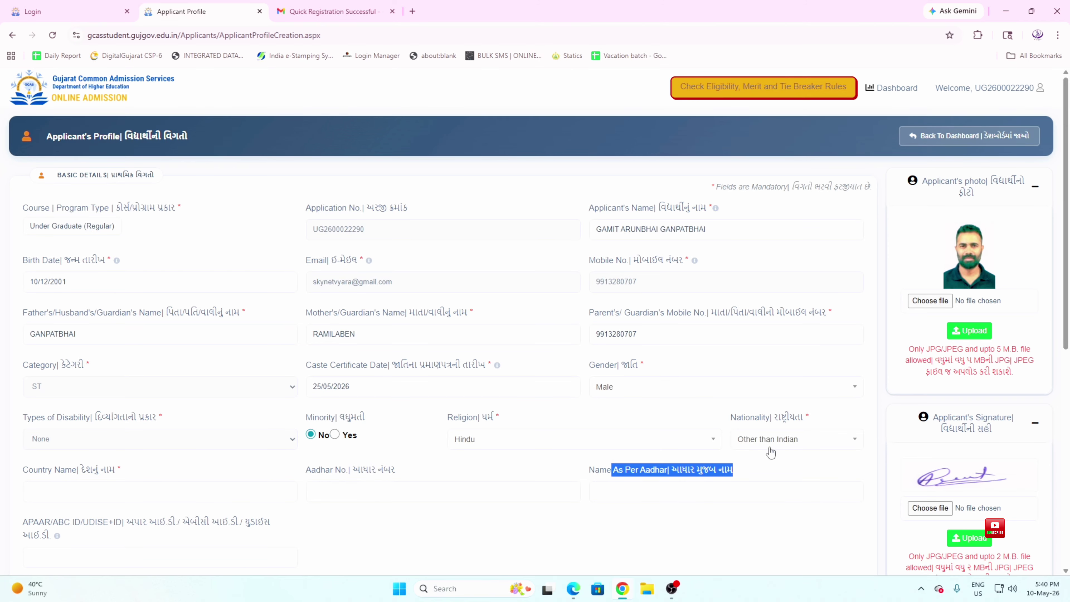
{"action": "left_click", "coordinate": [771, 444]}
{"action": "left_click", "coordinate": [771, 500]}
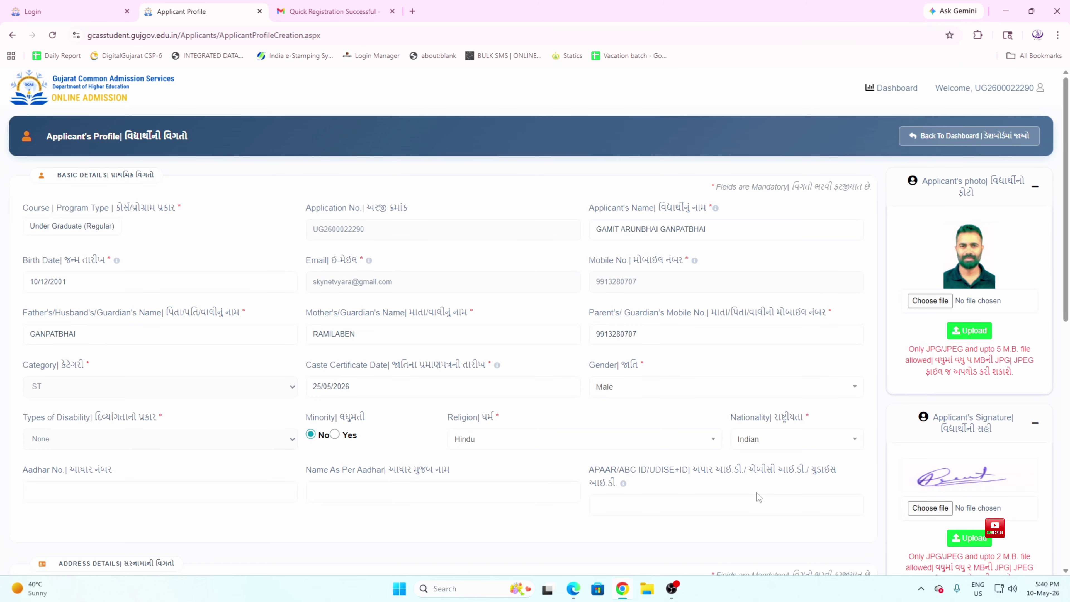
{"action": "scroll", "coordinate": [101, 488], "scroll_direction": "down", "scroll_amount": 1}
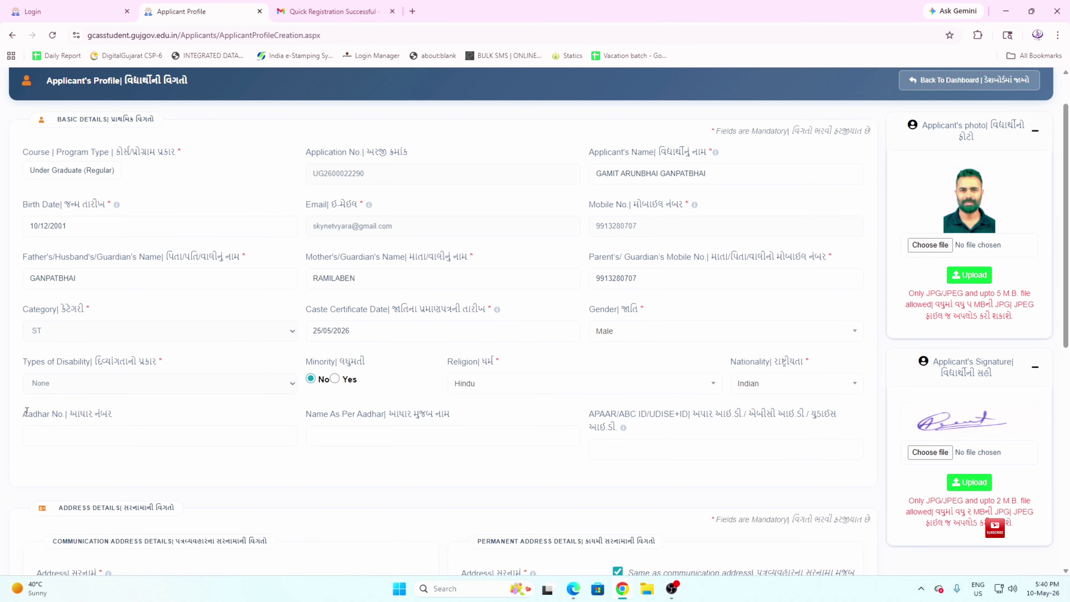
{"action": "left_click_drag", "start_coordinate": [28, 414], "coordinate": [111, 416]}
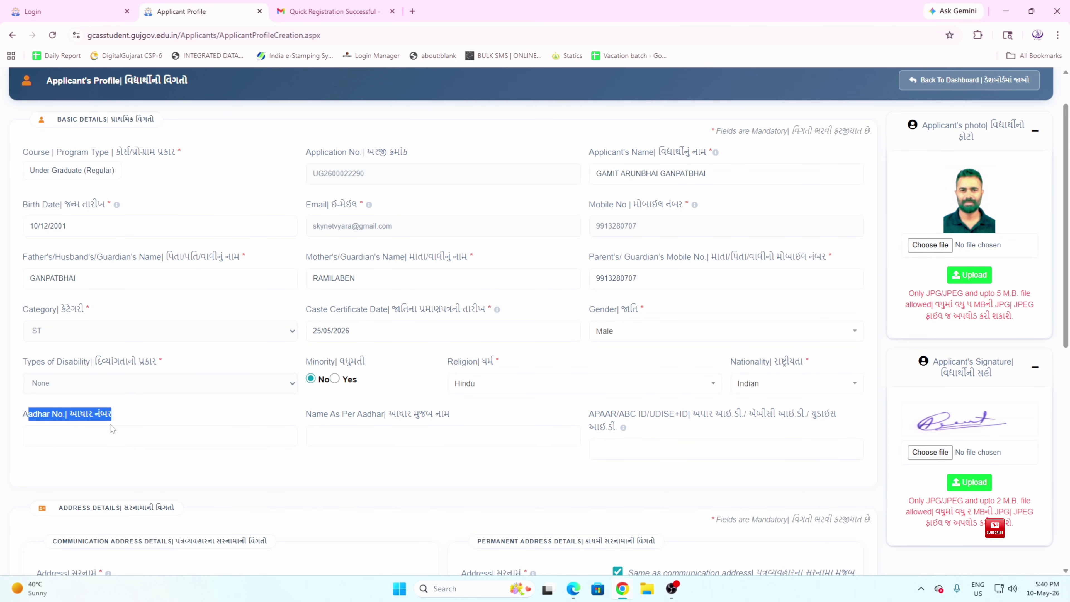
{"action": "left_click", "coordinate": [106, 434]}
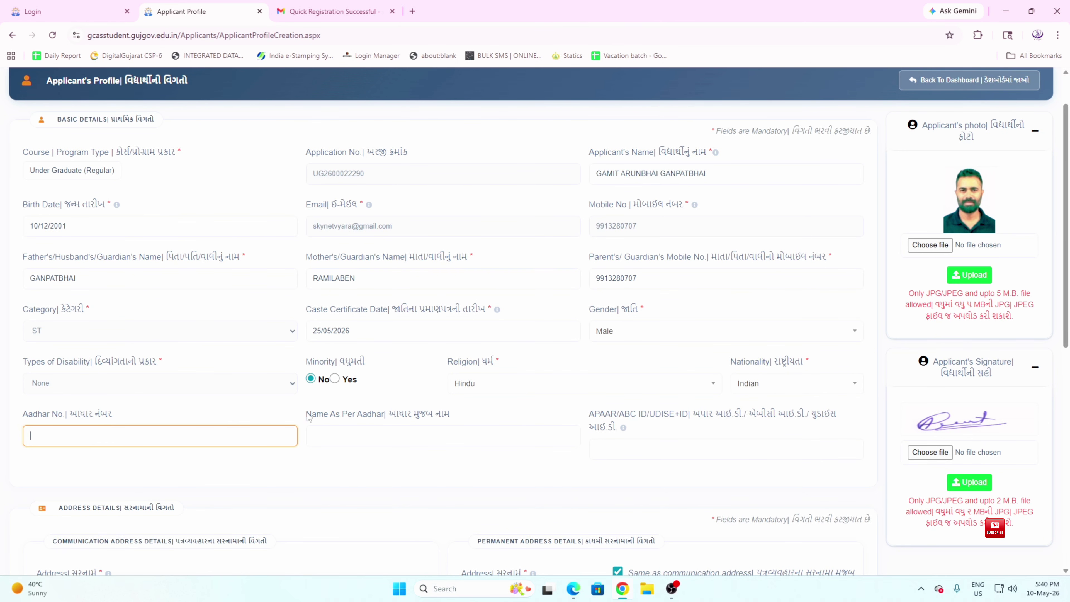
{"action": "left_click_drag", "start_coordinate": [307, 414], "coordinate": [435, 423]}
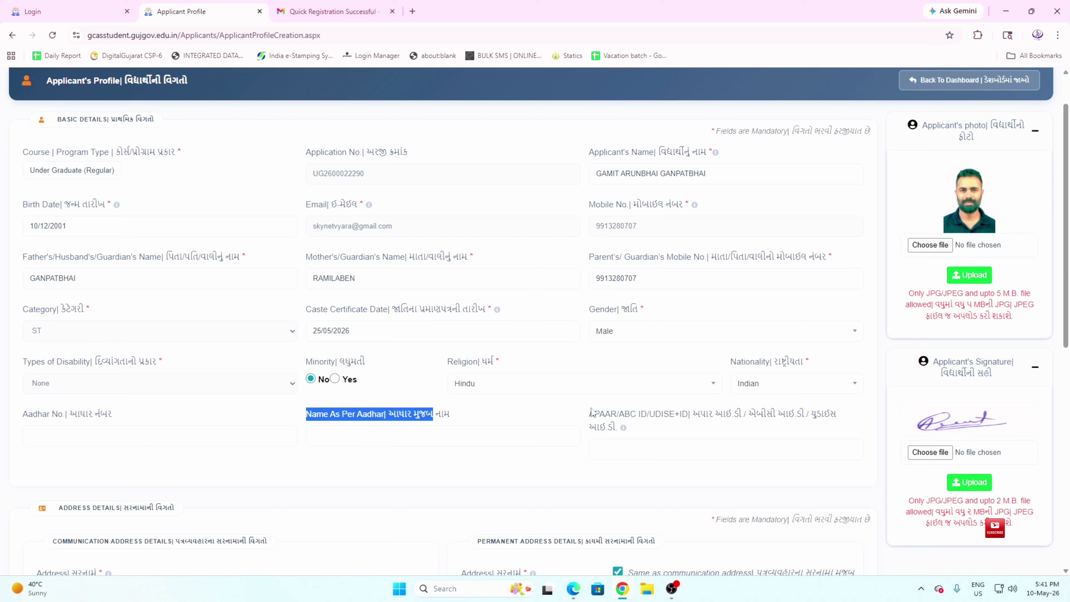
{"action": "left_click_drag", "start_coordinate": [593, 416], "coordinate": [757, 426]}
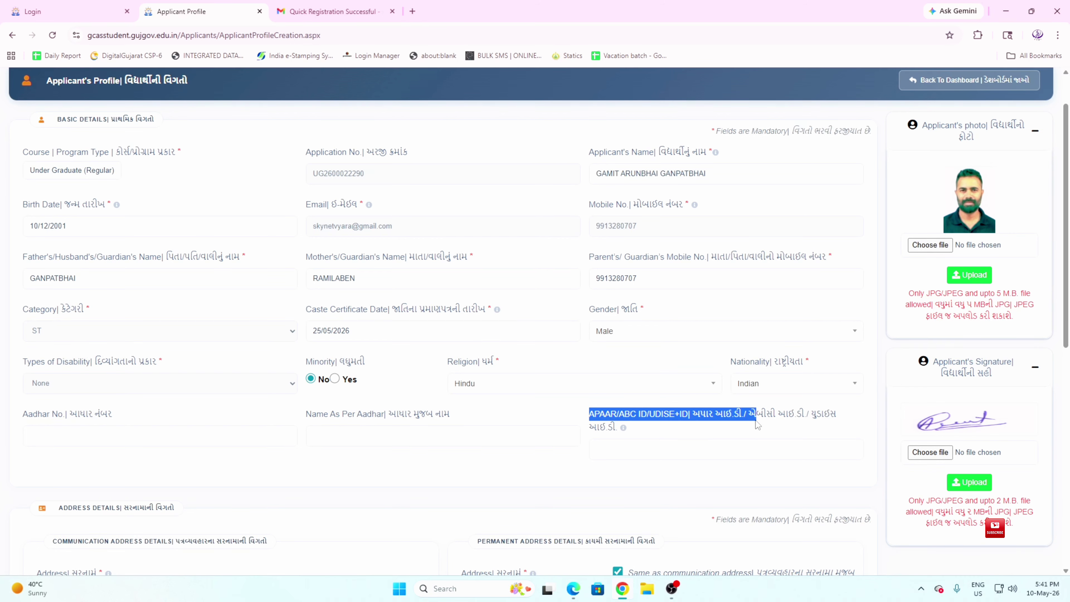
{"action": "left_click", "coordinate": [666, 429]}
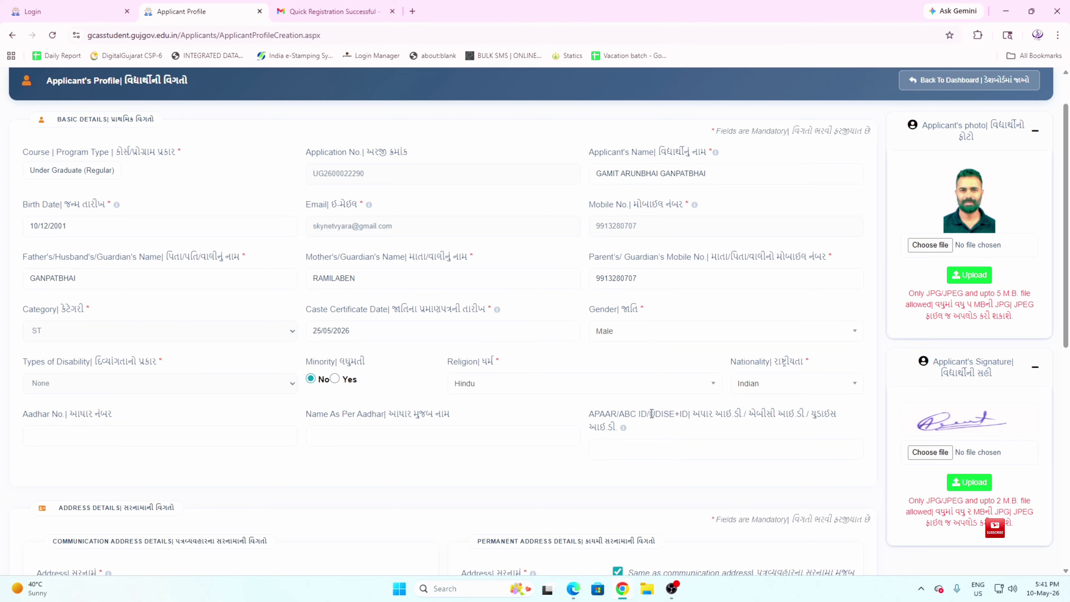
{"action": "left_click_drag", "start_coordinate": [649, 414], "coordinate": [680, 415]}
{"action": "left_click_drag", "start_coordinate": [710, 421], "coordinate": [609, 414]}
{"action": "left_click", "coordinate": [657, 449]}
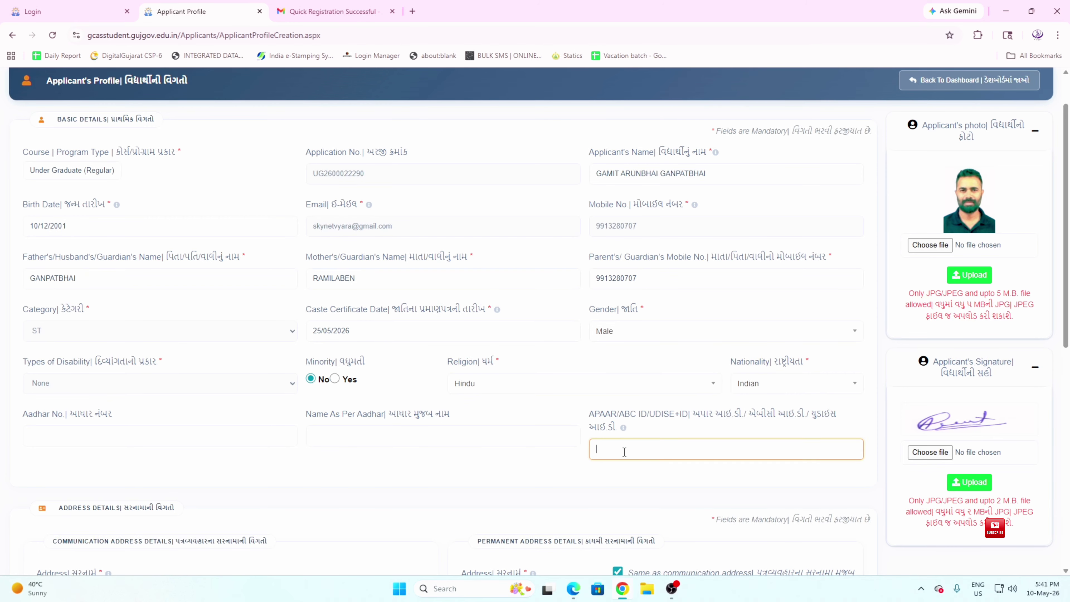
Re-enter the communication address line
{"action": "scroll", "coordinate": [363, 459], "scroll_direction": "down", "scroll_amount": 3}
{"action": "double_click", "coordinate": [47, 429]}
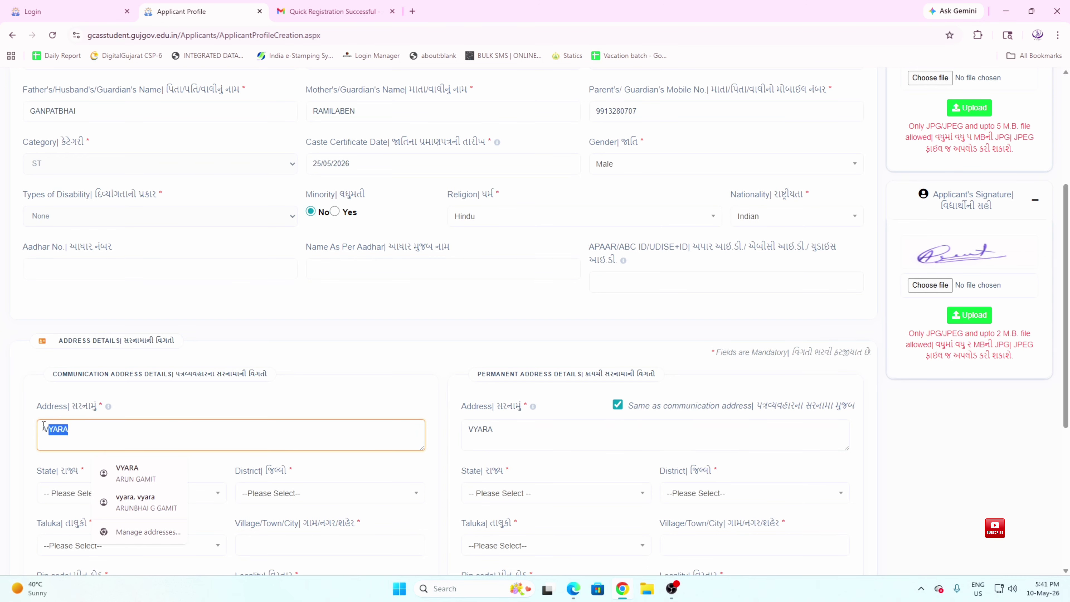
{"action": "key", "text": "BackSpace"}
{"action": "scroll", "coordinate": [100, 264], "scroll_direction": "down", "scroll_amount": 3}
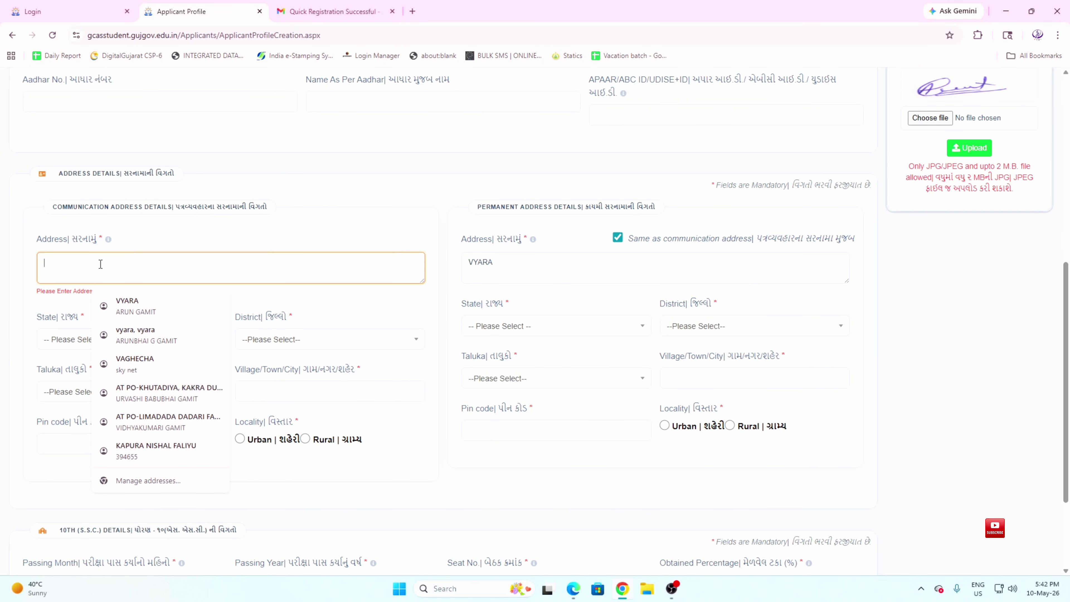
{"action": "type", "text": "VYARA"}
{"action": "key", "text": "Tab"}
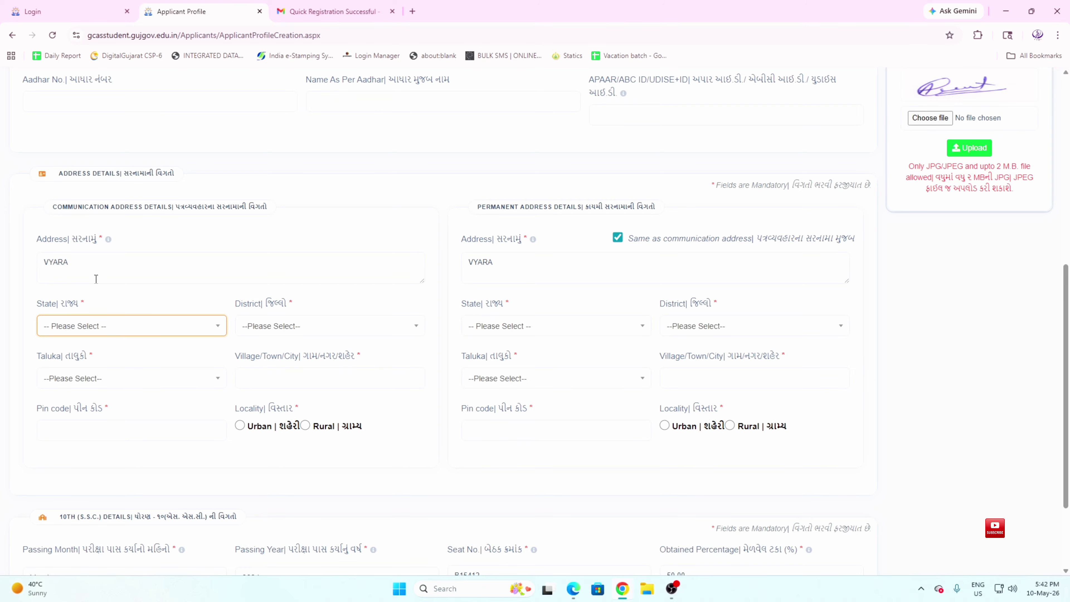
Select the state and district for the communication address
{"action": "left_click", "coordinate": [95, 328]}
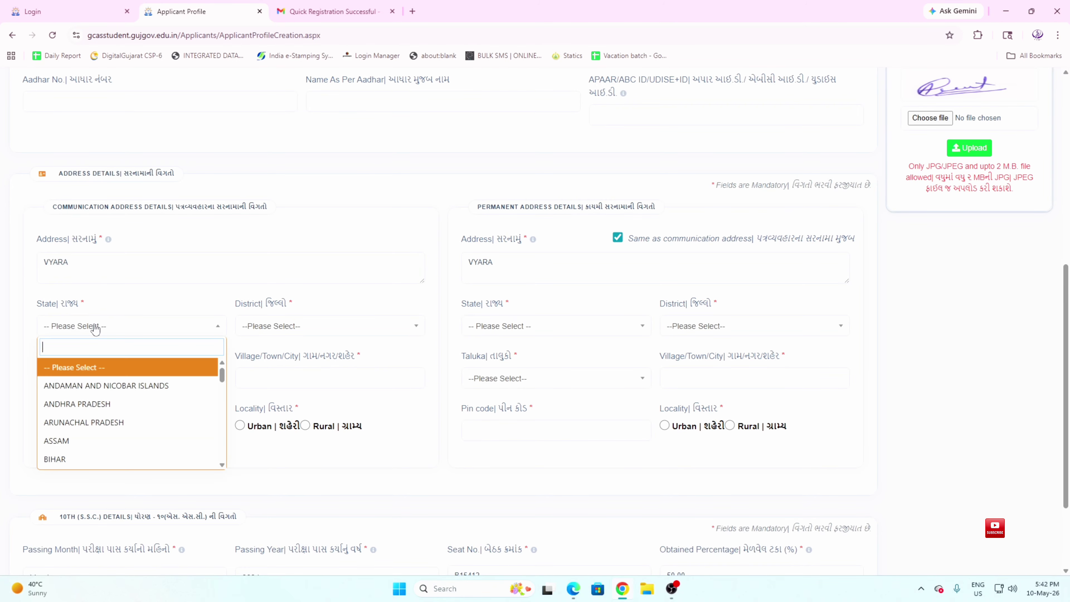
{"action": "type", "text": "GUJ"}
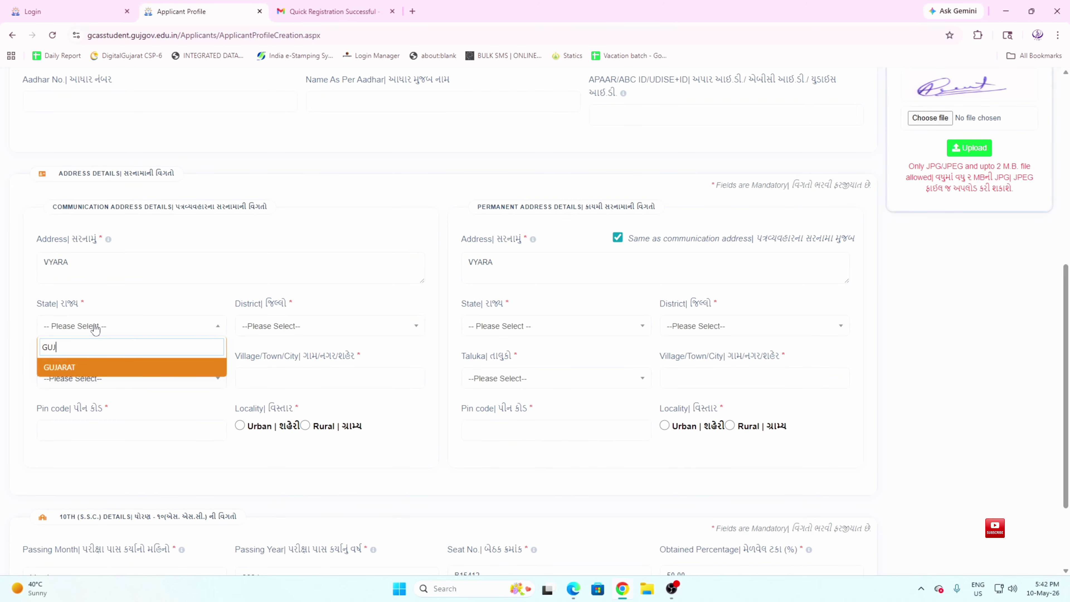
{"action": "left_click", "coordinate": [120, 371]}
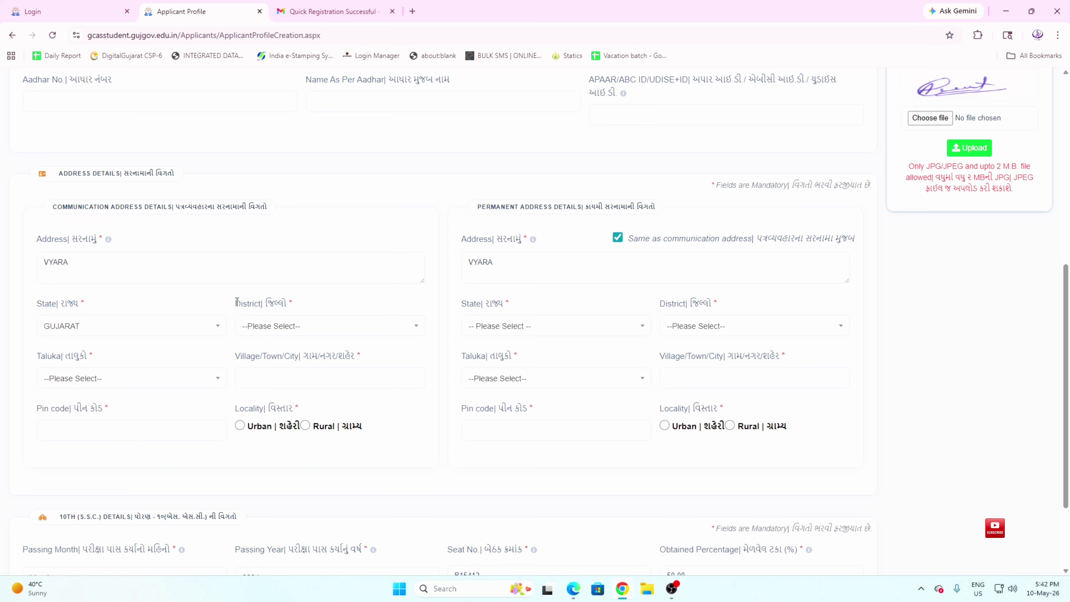
{"action": "left_click_drag", "start_coordinate": [235, 304], "coordinate": [279, 303]}
{"action": "left_click", "coordinate": [297, 328]}
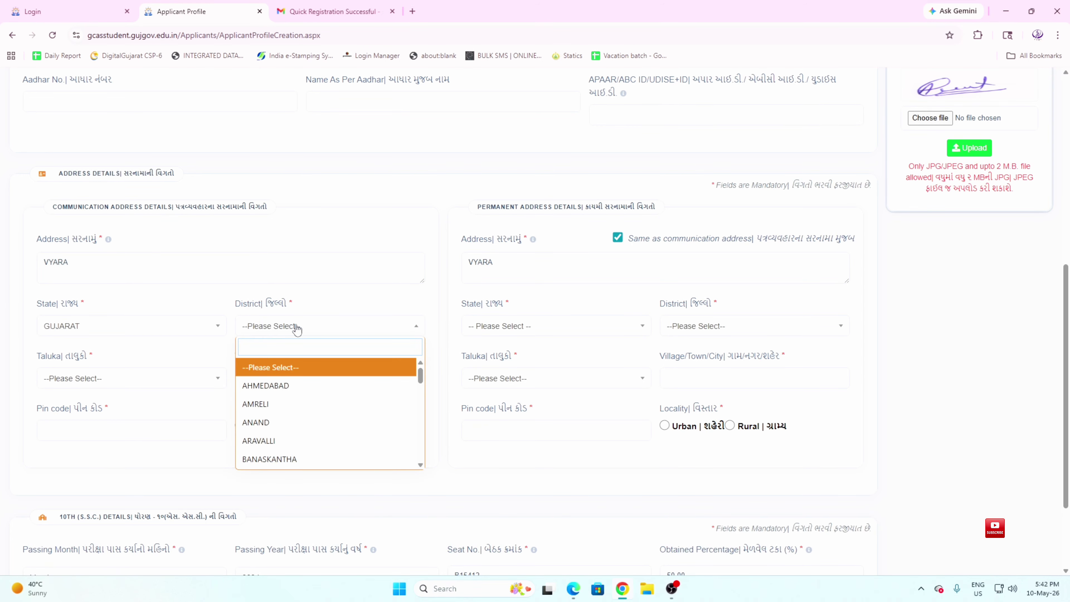
{"action": "type", "text": "TA"}
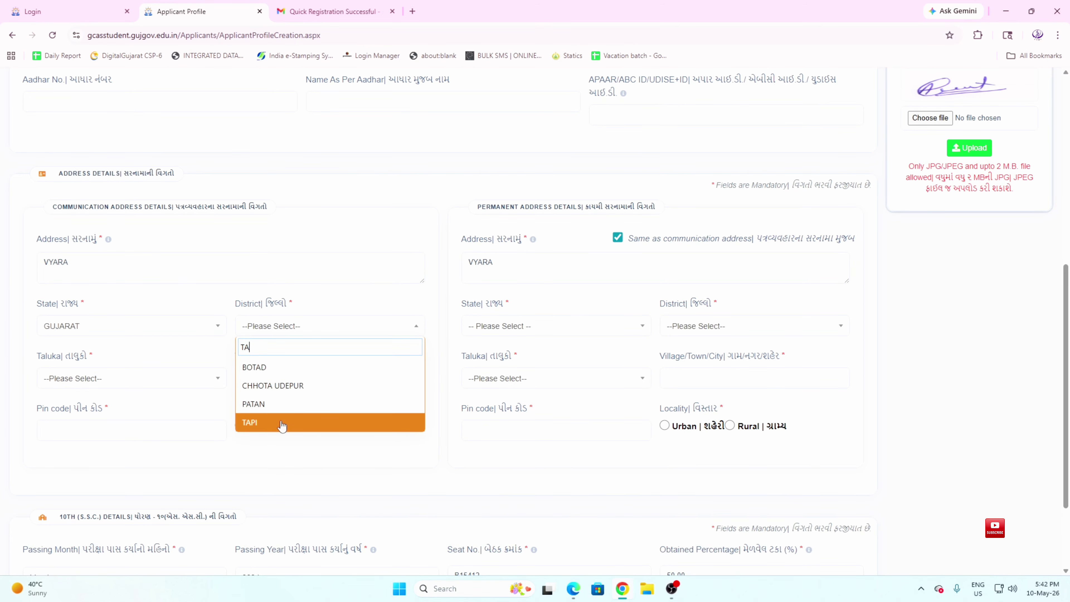
{"action": "left_click", "coordinate": [282, 423]}
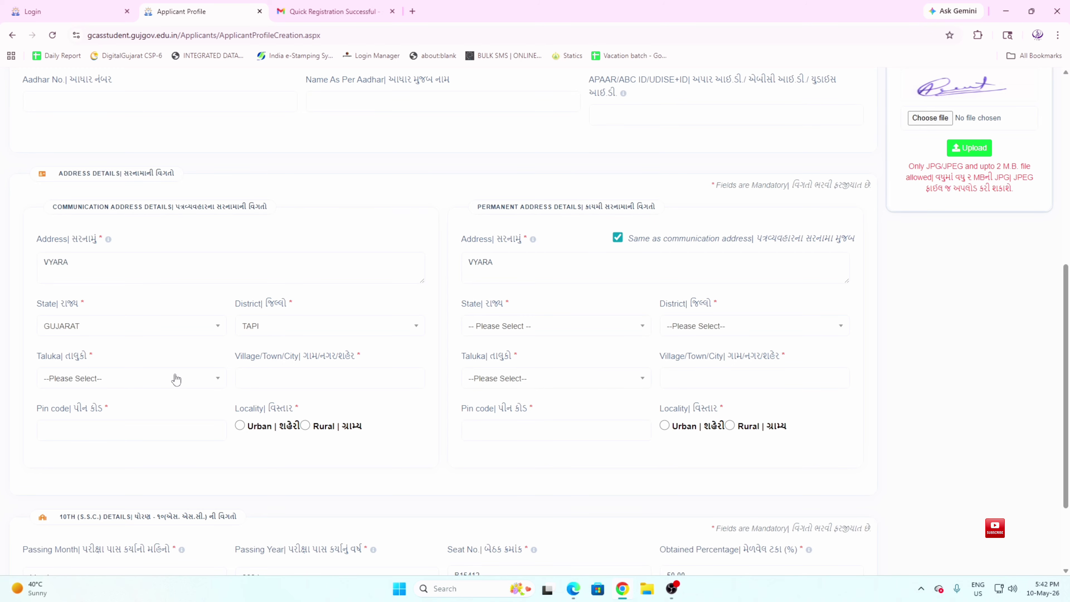
Choose the taluka and type the village or town name
{"action": "left_click", "coordinate": [167, 379]}
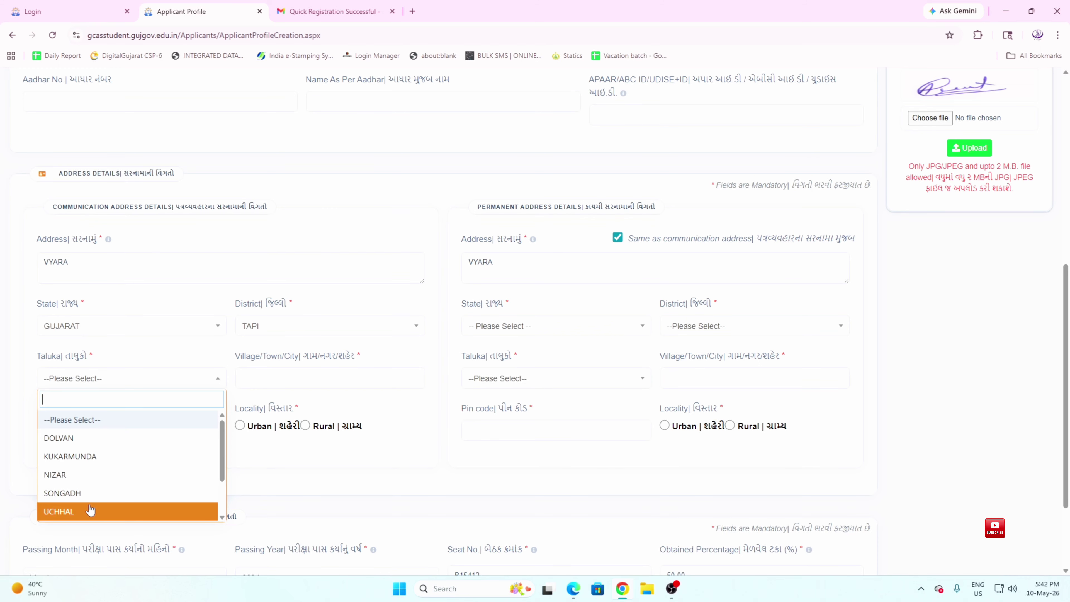
{"action": "scroll", "coordinate": [91, 458], "scroll_direction": "down", "scroll_amount": 2}
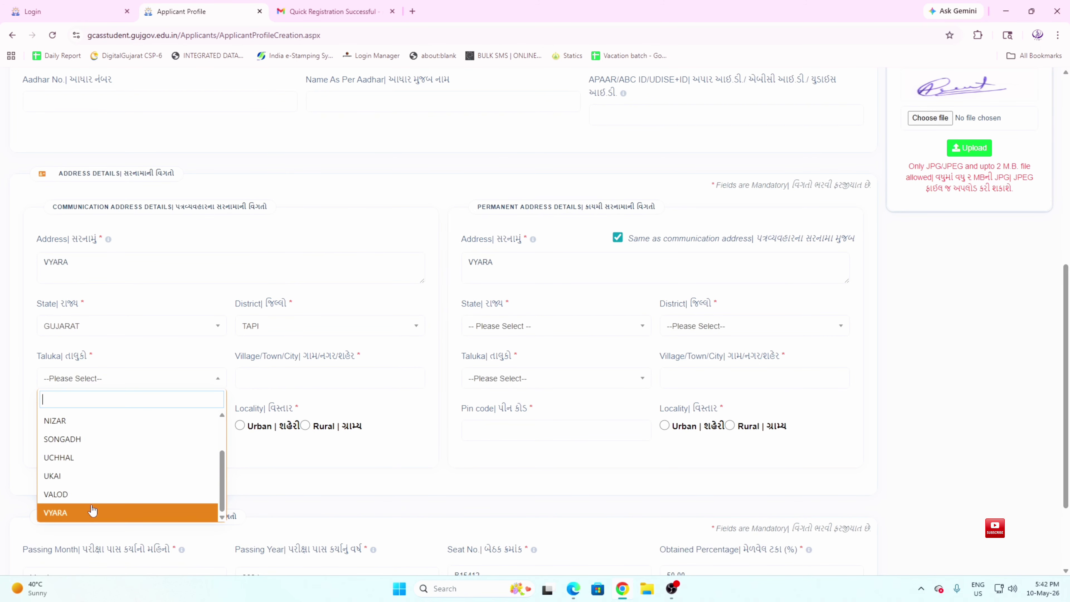
{"action": "left_click", "coordinate": [91, 512]}
{"action": "left_click", "coordinate": [332, 379]}
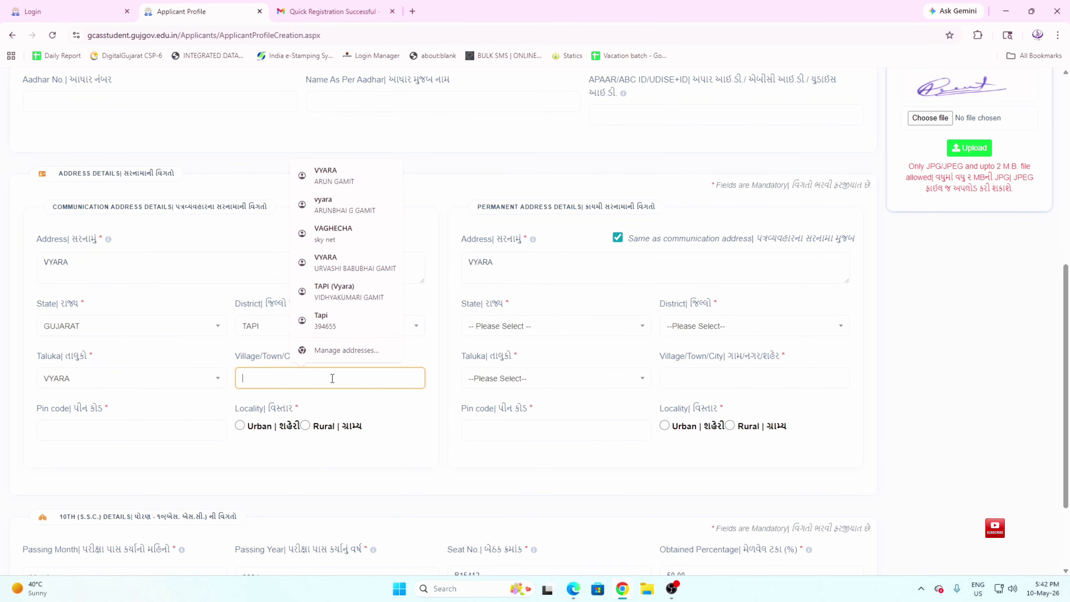
{"action": "type", "text": "KATI"}
{"action": "type", "text": "SKUVA DUR"}
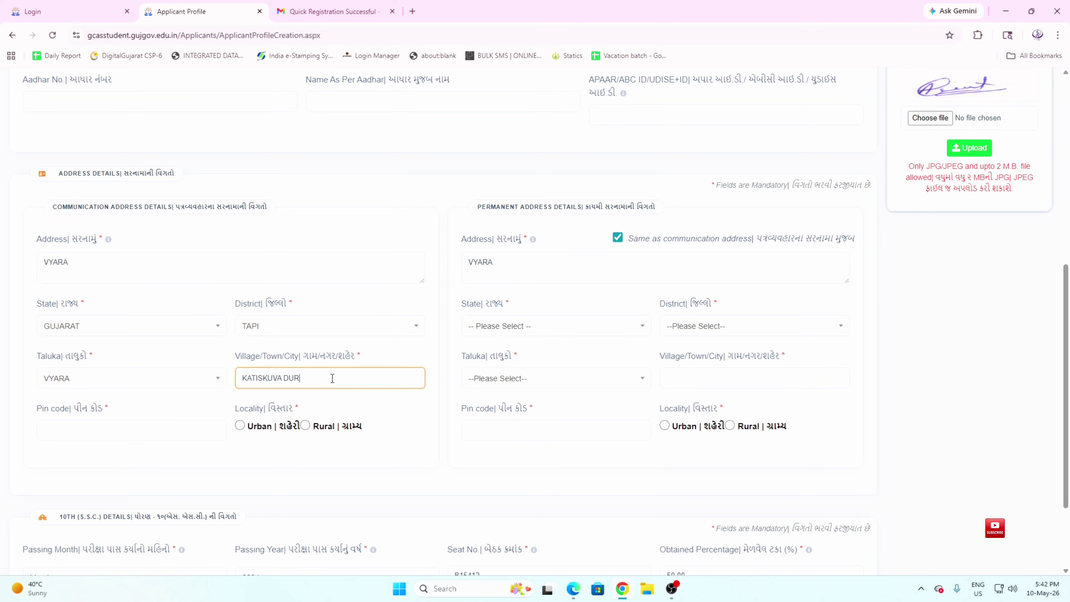
{"action": "left_click_drag", "start_coordinate": [332, 378], "coordinate": [157, 378]}
{"action": "left_click", "coordinate": [45, 241]}
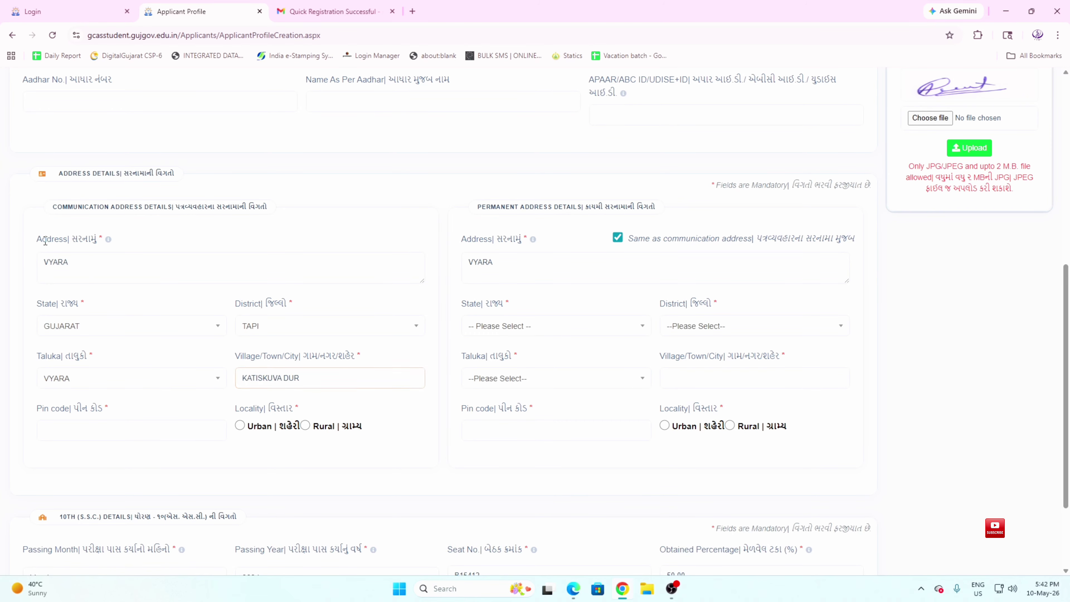
{"action": "left_click_drag", "start_coordinate": [45, 241], "coordinate": [92, 243]}
{"action": "left_click_drag", "start_coordinate": [310, 376], "coordinate": [243, 380]}
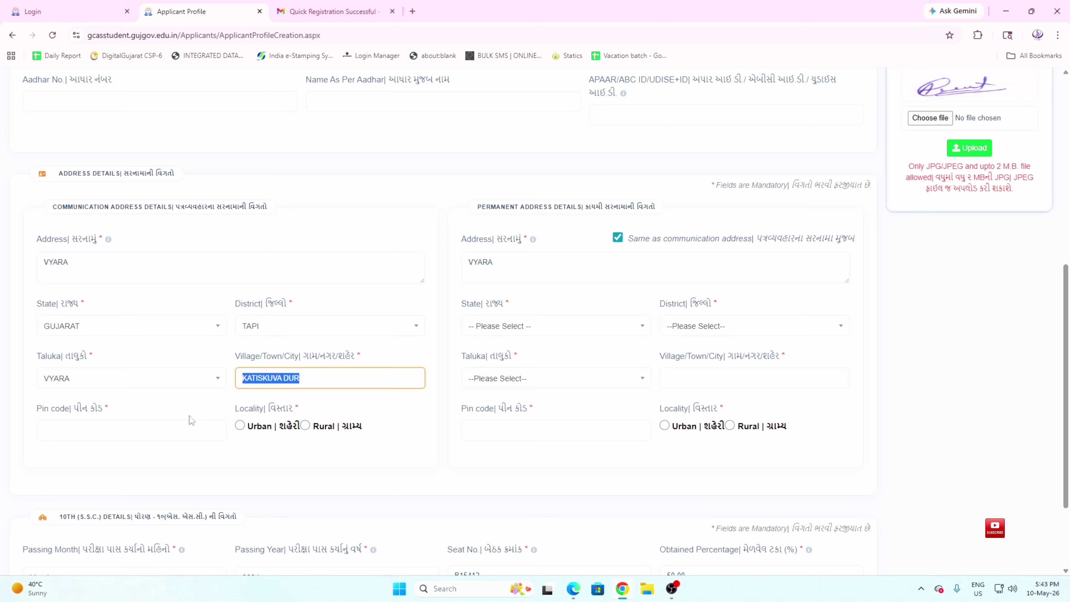
Enter the communication address pin code
{"action": "left_click", "coordinate": [164, 426]}
{"action": "type", "text": "394651"}
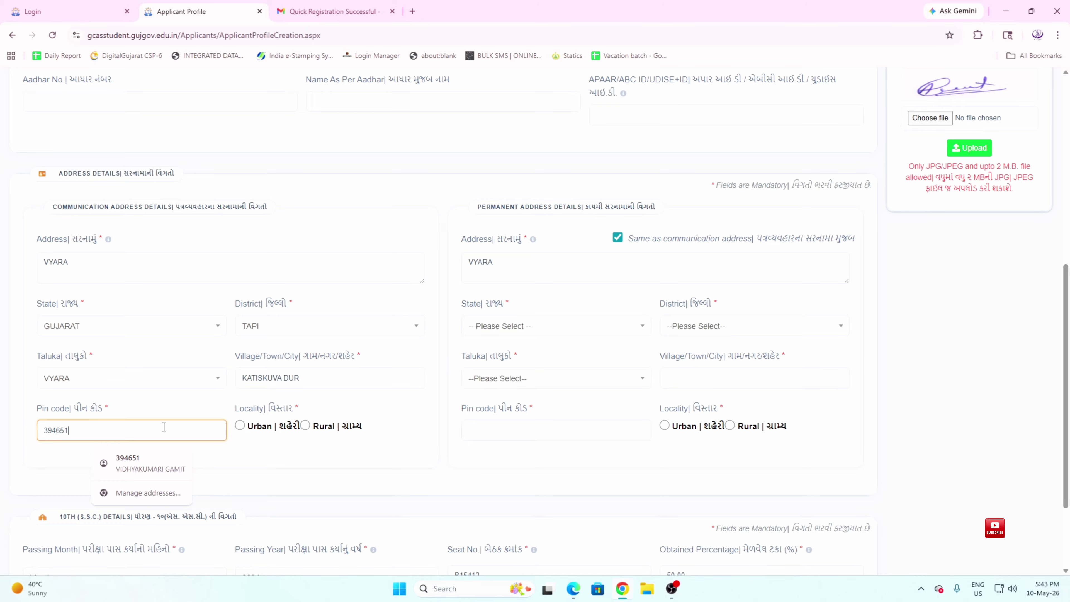
{"action": "left_click", "coordinate": [264, 445]}
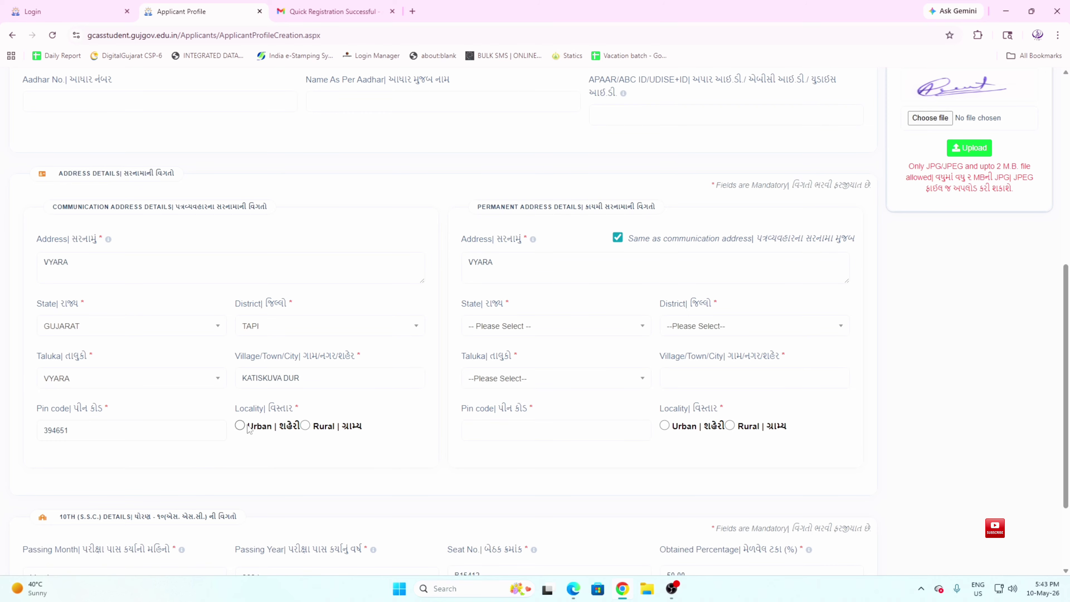
Choose Rural instead of Urban under Locality
{"action": "left_click_drag", "start_coordinate": [236, 408], "coordinate": [290, 409]}
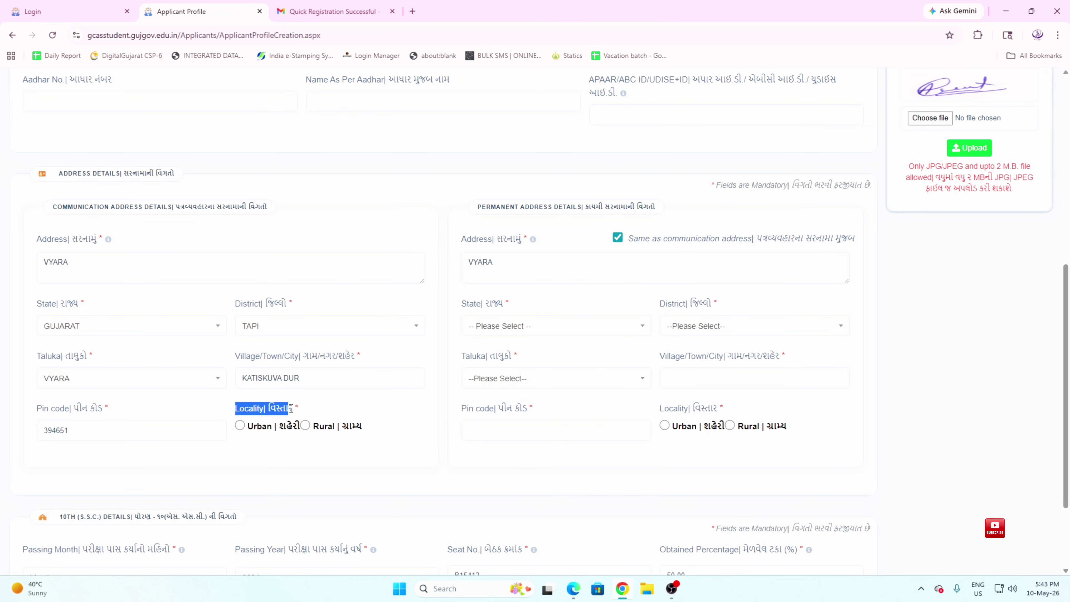
{"action": "double_click", "coordinate": [259, 426]}
{"action": "left_click_drag", "start_coordinate": [319, 427], "coordinate": [361, 434]}
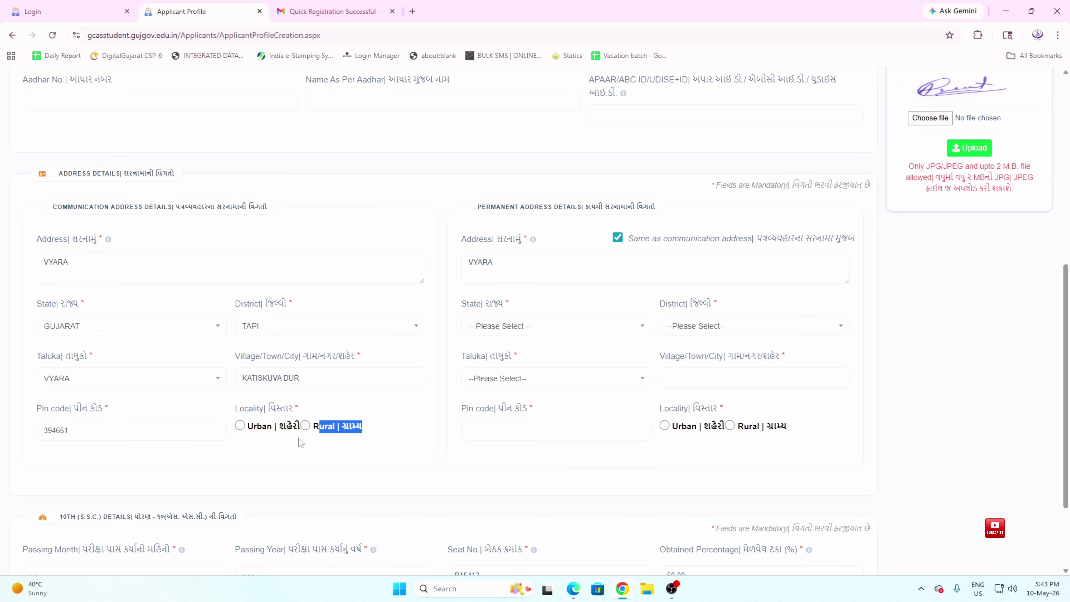
{"action": "left_click_drag", "start_coordinate": [257, 429], "coordinate": [282, 438]}
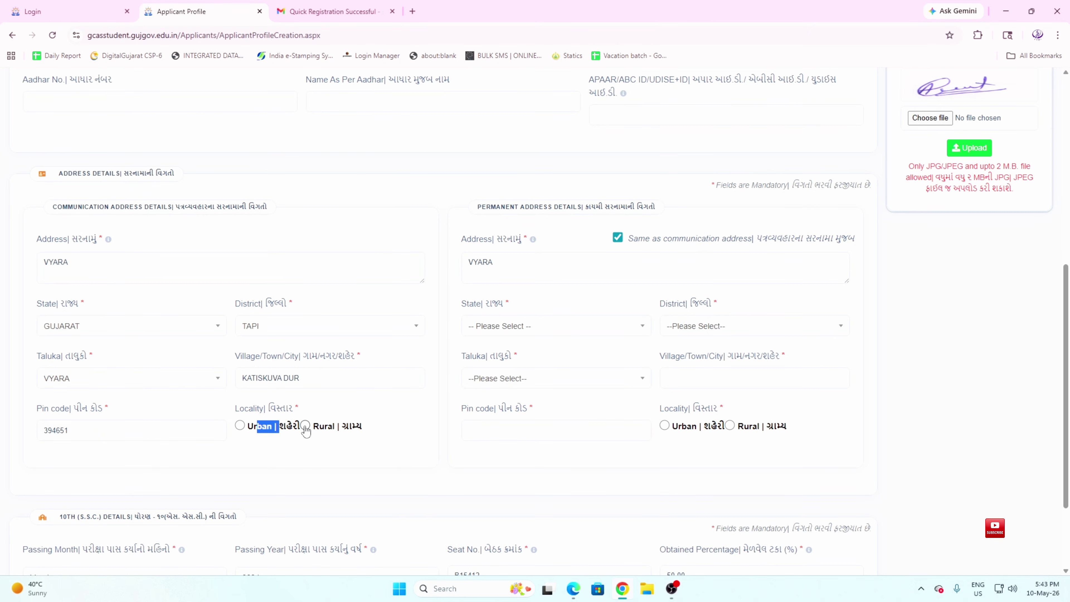
{"action": "left_click", "coordinate": [305, 426]}
{"action": "left_click", "coordinate": [316, 439]}
Toggle 'Same as communication address' off and on so the permanent address copies it
{"action": "left_click", "coordinate": [618, 238]}
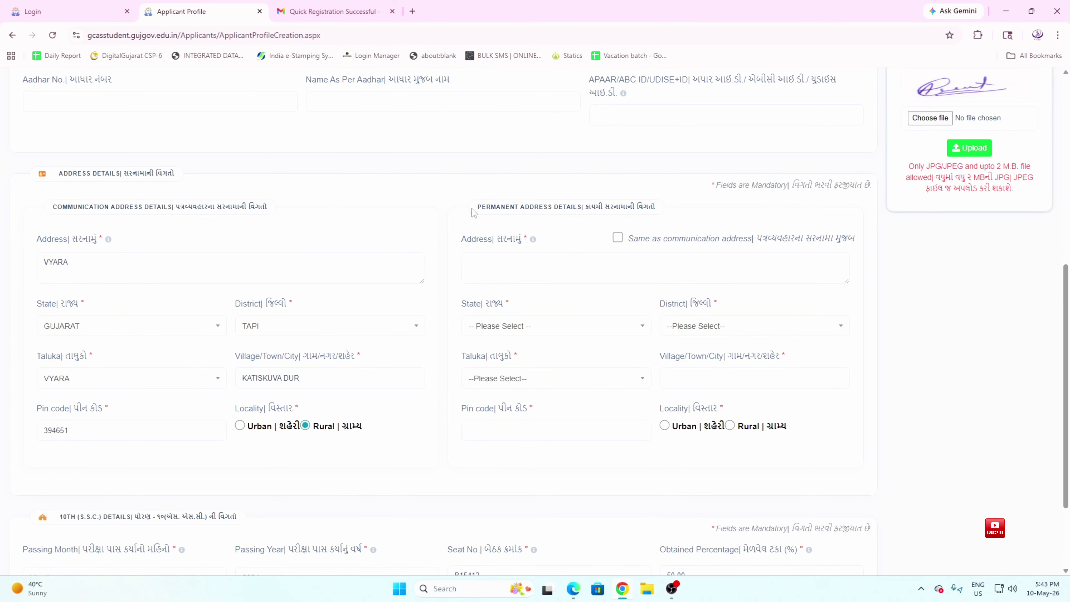
{"action": "left_click_drag", "start_coordinate": [475, 207], "coordinate": [658, 215]}
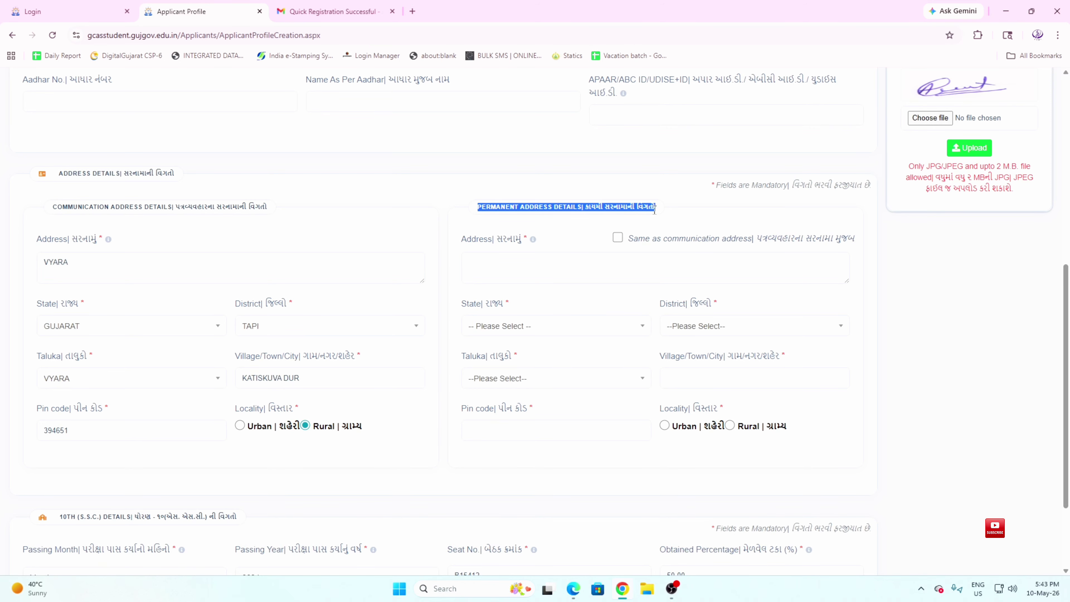
{"action": "left_click_drag", "start_coordinate": [57, 206], "coordinate": [262, 209]}
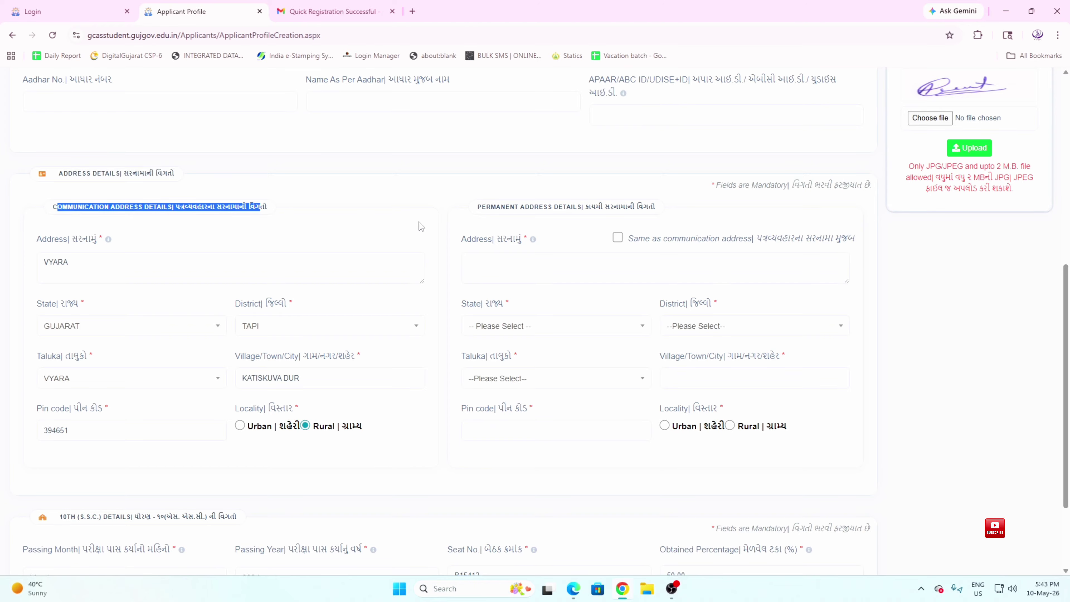
{"action": "left_click_drag", "start_coordinate": [510, 207], "coordinate": [640, 235]}
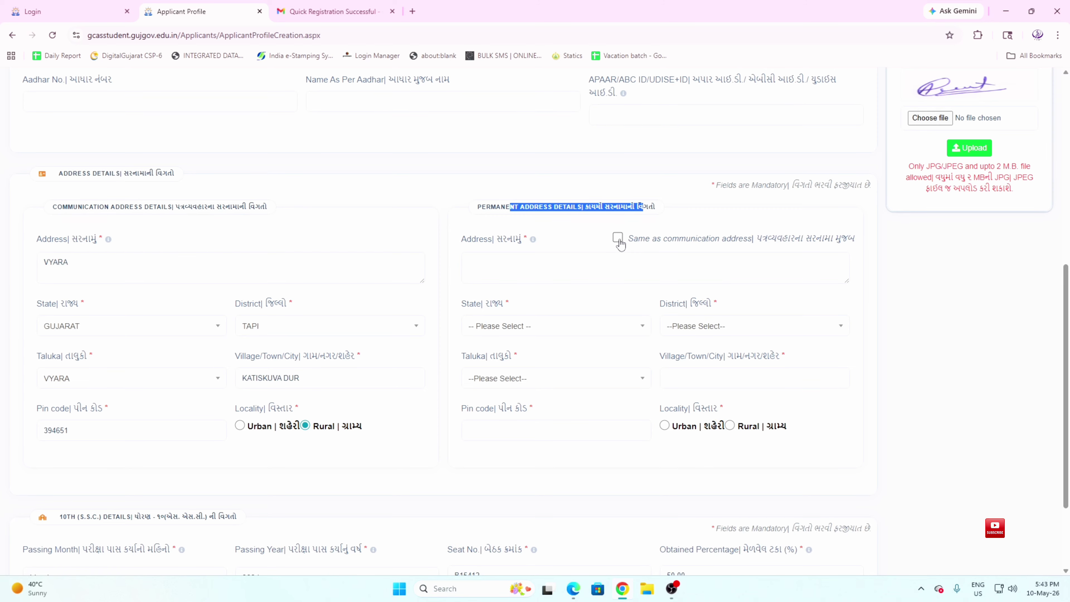
{"action": "left_click", "coordinate": [617, 238]}
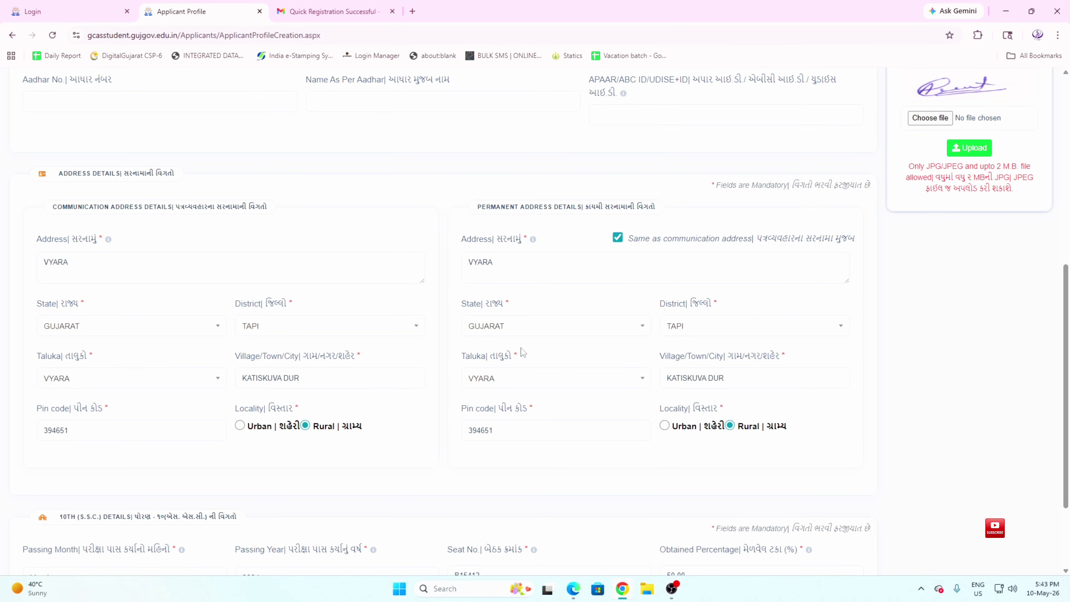
{"action": "left_click_drag", "start_coordinate": [52, 206], "coordinate": [231, 208]}
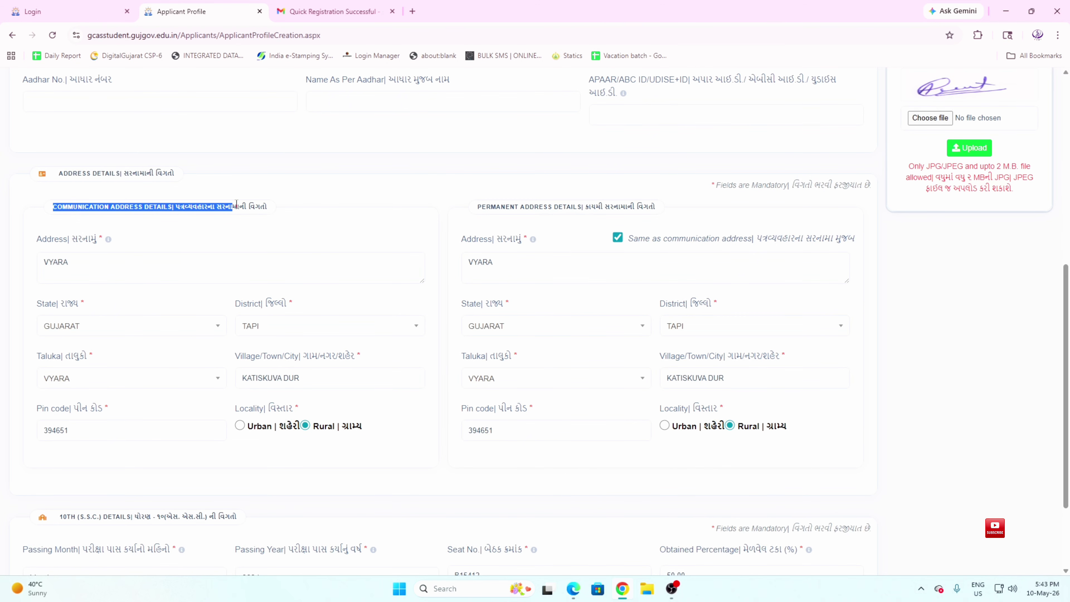
{"action": "left_click", "coordinate": [527, 210]}
{"action": "left_click_drag", "start_coordinate": [526, 210], "coordinate": [637, 208]}
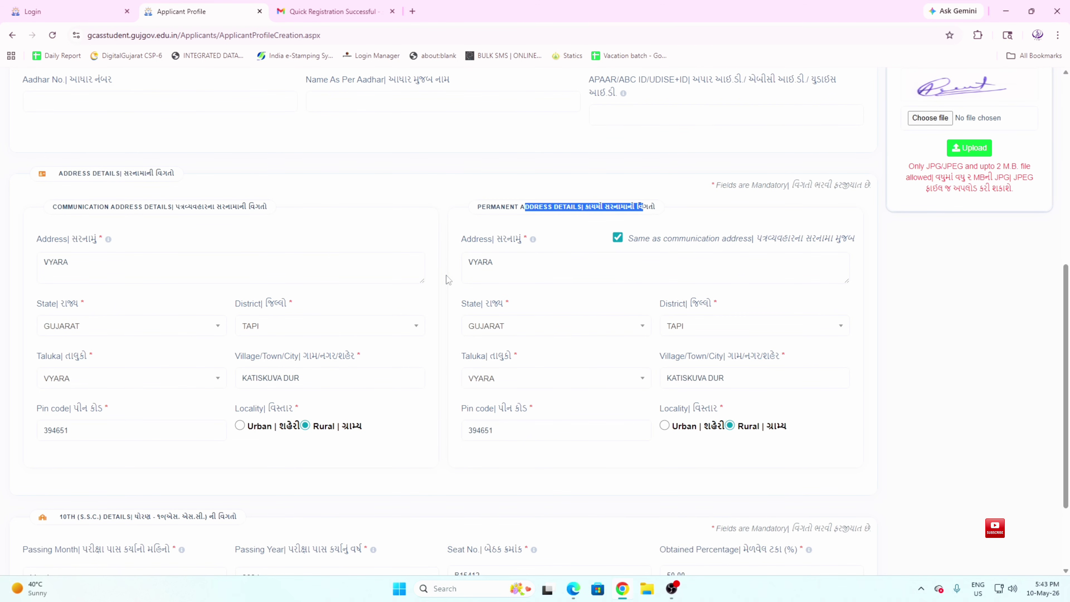
{"action": "scroll", "coordinate": [447, 280], "scroll_direction": "down", "scroll_amount": 3}
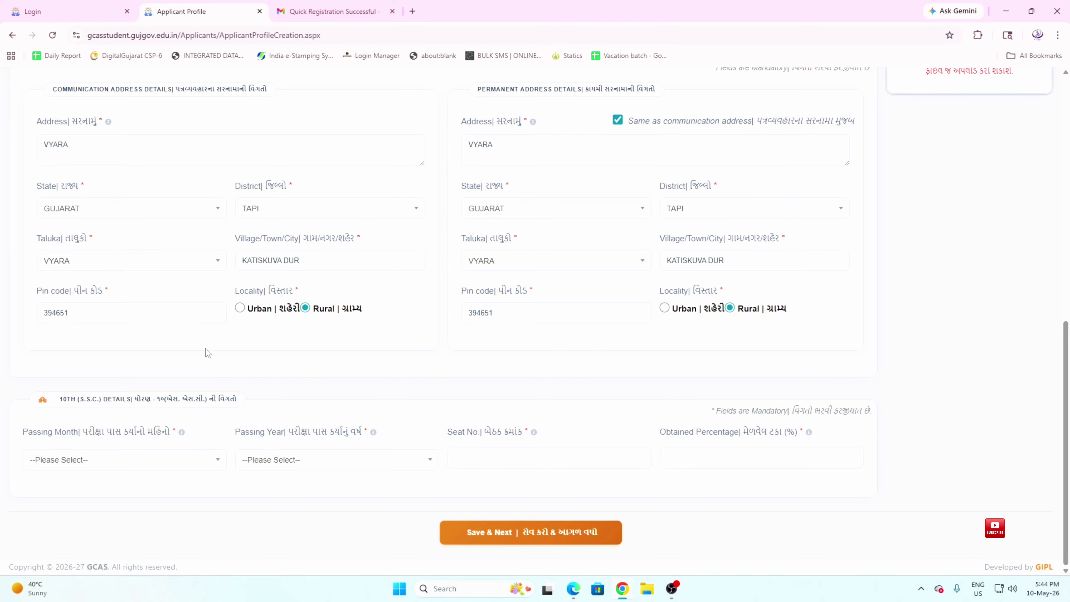
Set the 10th passing month to March and passing year to 2024
{"action": "left_click_drag", "start_coordinate": [55, 399], "coordinate": [241, 403]}
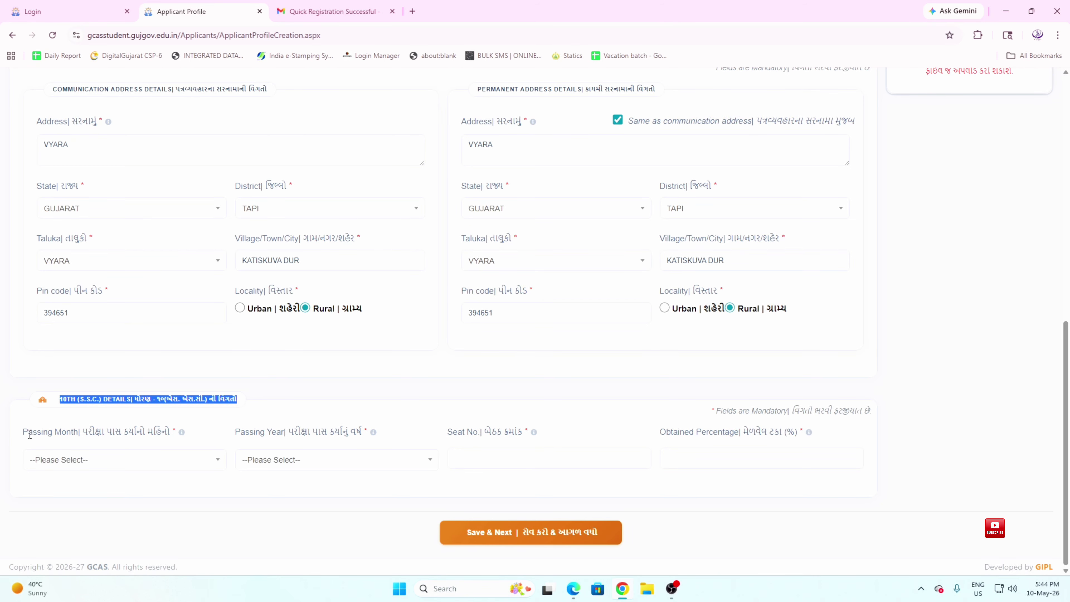
{"action": "left_click_drag", "start_coordinate": [24, 436], "coordinate": [155, 434]}
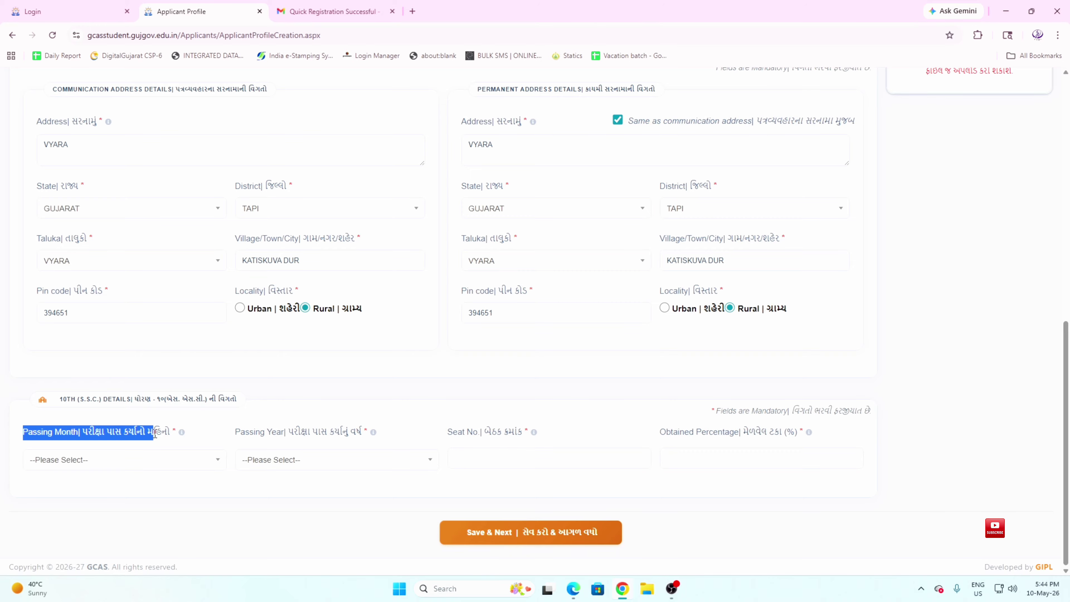
{"action": "left_click_drag", "start_coordinate": [80, 434], "coordinate": [170, 460]}
{"action": "left_click", "coordinate": [171, 461]}
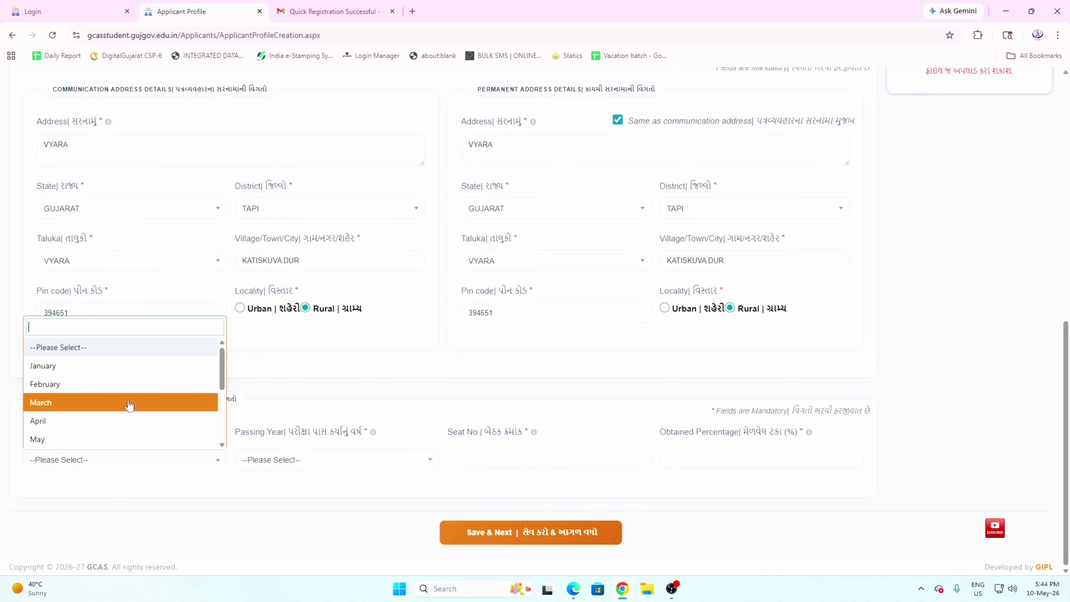
{"action": "left_click", "coordinate": [126, 401]}
{"action": "left_click_drag", "start_coordinate": [239, 433], "coordinate": [379, 435]}
{"action": "left_click", "coordinate": [300, 434]}
{"action": "left_click", "coordinate": [354, 464]}
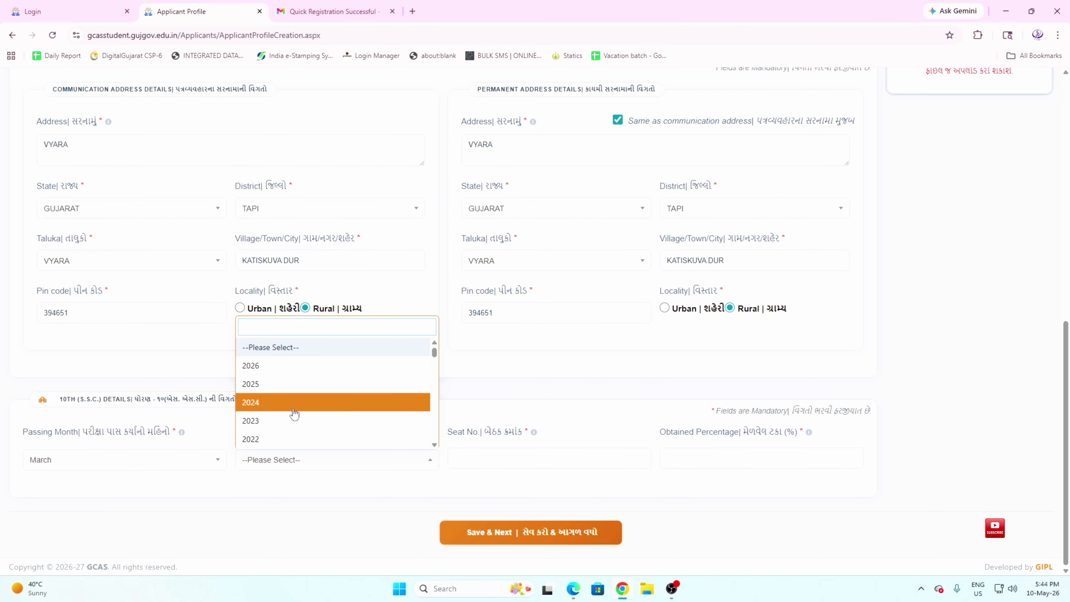
{"action": "left_click", "coordinate": [292, 406]}
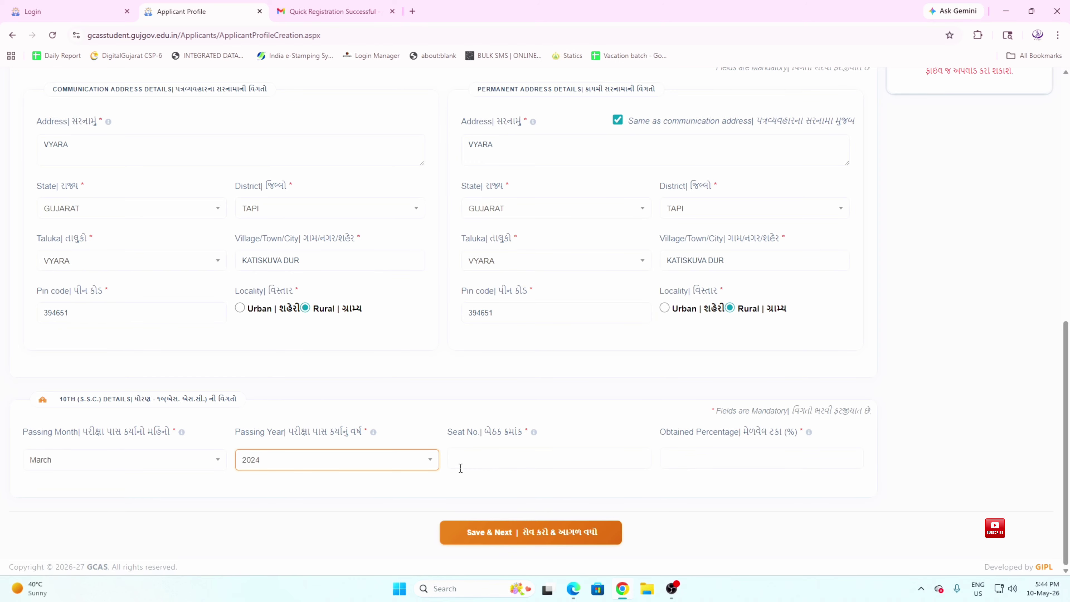
Enter the 10th seat number and an obtained percentage of 50
{"action": "left_click", "coordinate": [478, 463]}
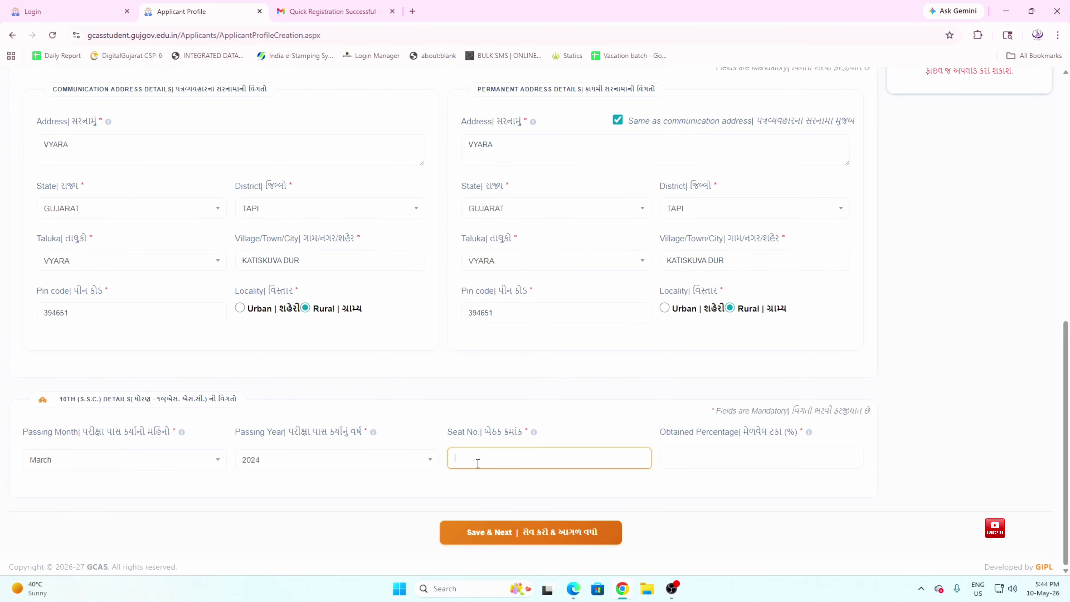
{"action": "left_click", "coordinate": [696, 462]}
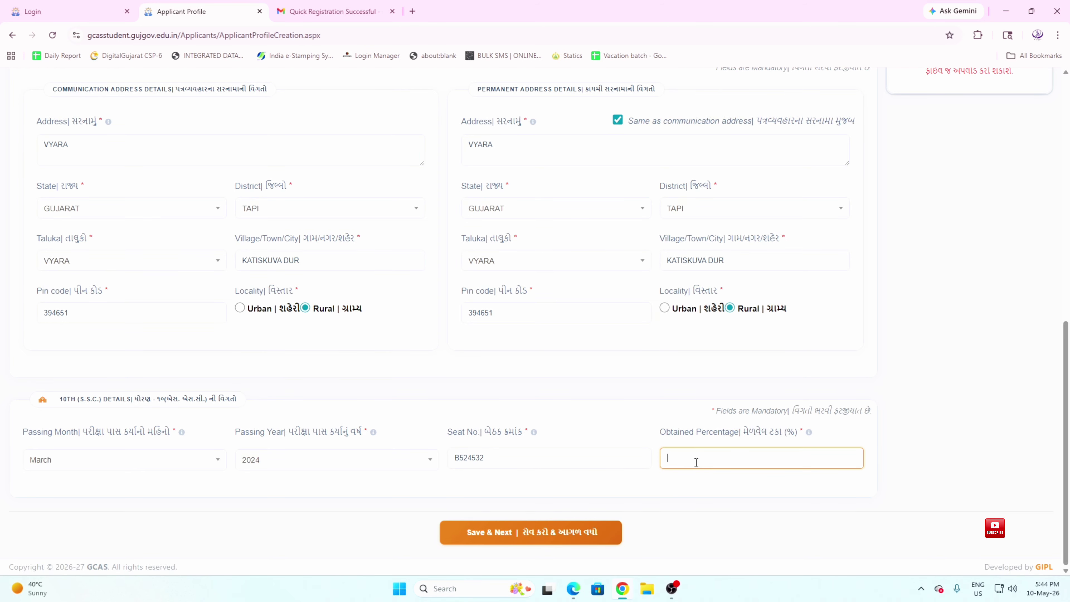
{"action": "left_click_drag", "start_coordinate": [486, 431], "coordinate": [528, 428]}
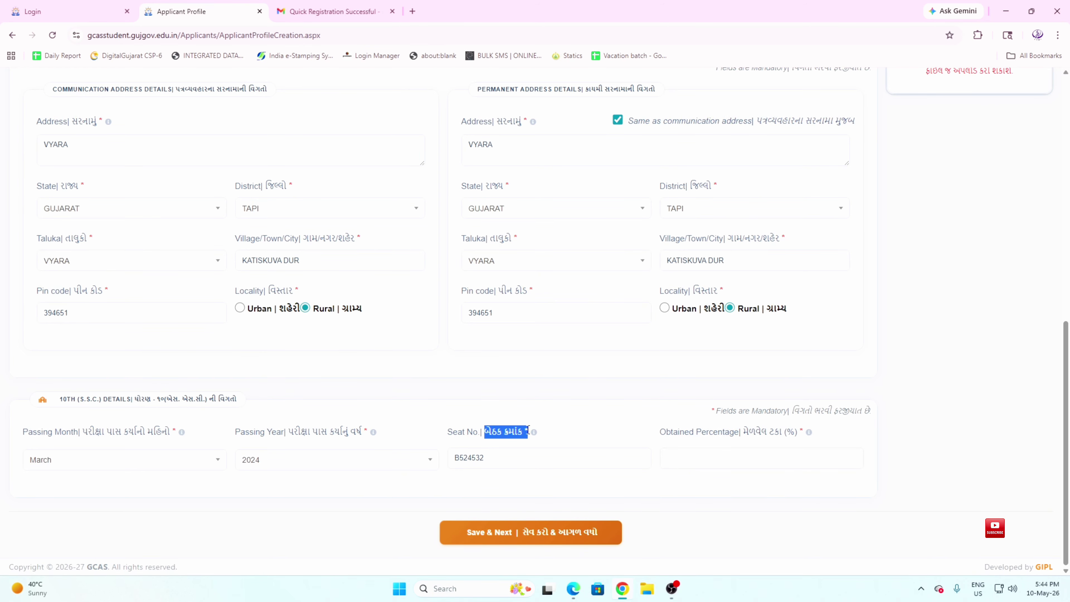
{"action": "left_click_drag", "start_coordinate": [666, 431], "coordinate": [793, 435]}
{"action": "left_click", "coordinate": [751, 459]}
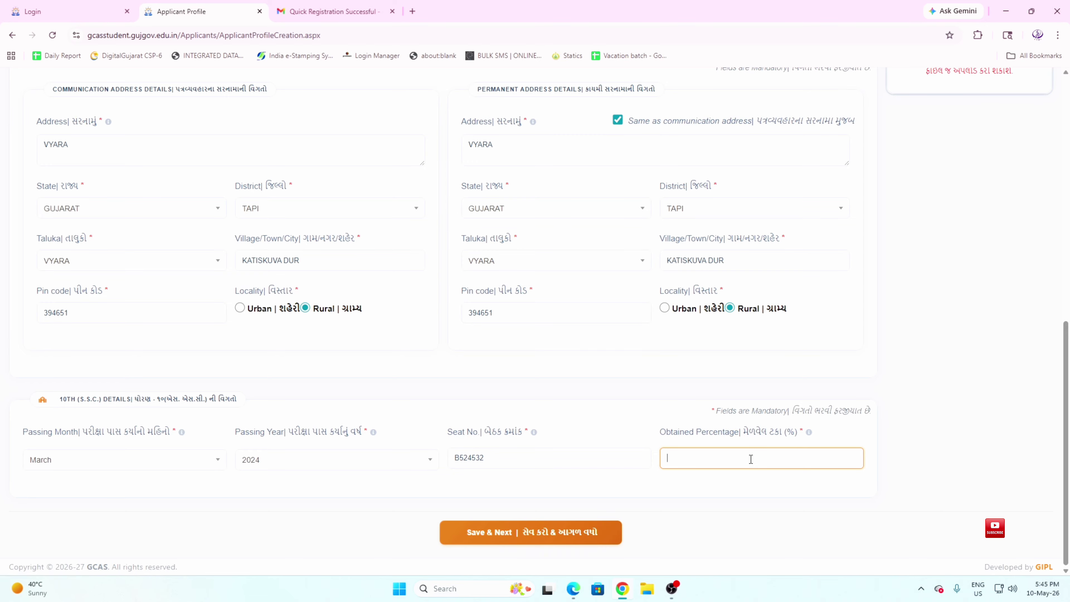
{"action": "type", "text": "50"}
{"action": "left_click_drag", "start_coordinate": [486, 540], "coordinate": [783, 457]}
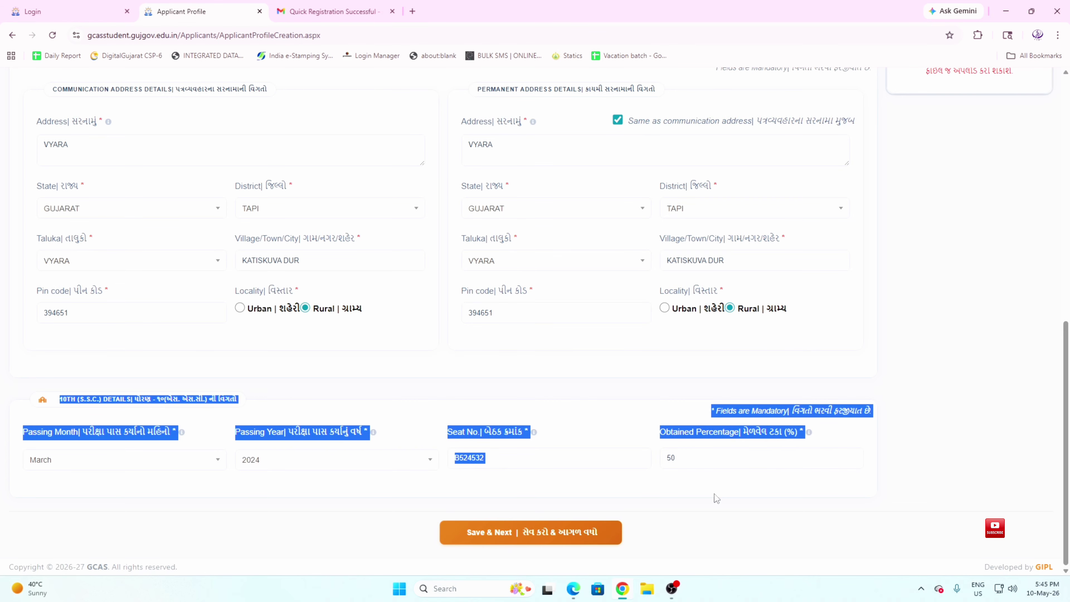
{"action": "left_click", "coordinate": [707, 500]}
{"action": "scroll", "coordinate": [684, 509], "scroll_direction": "up", "scroll_amount": 10}
Upload PHOTO.jpg as the applicant's photo
{"action": "scroll", "coordinate": [838, 480], "scroll_direction": "up", "scroll_amount": 2}
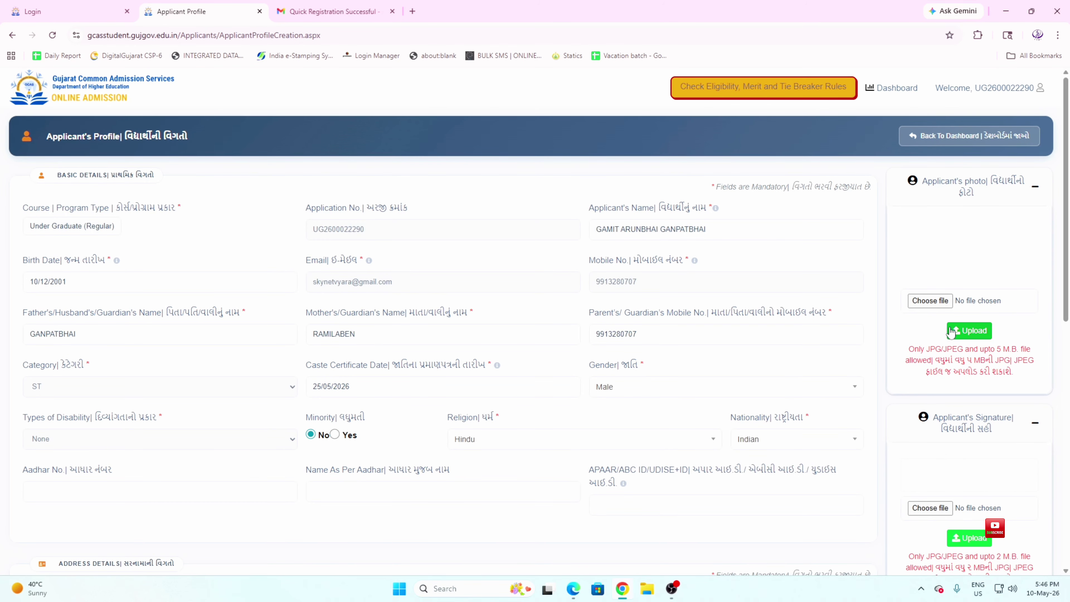
{"action": "left_click", "coordinate": [936, 303]}
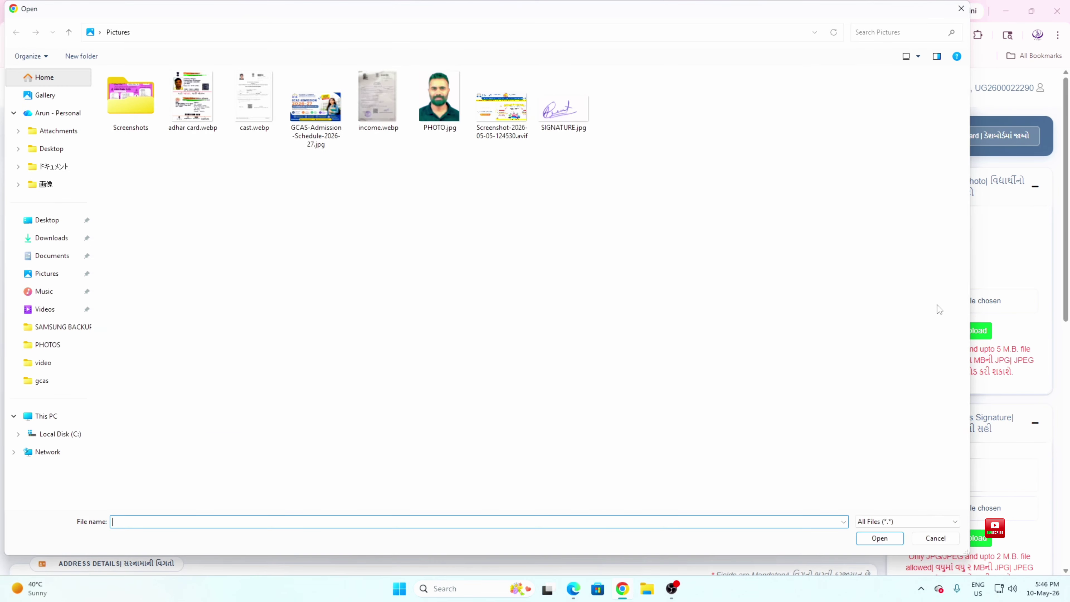
{"action": "left_click", "coordinate": [445, 112]}
{"action": "double_click", "coordinate": [445, 112]}
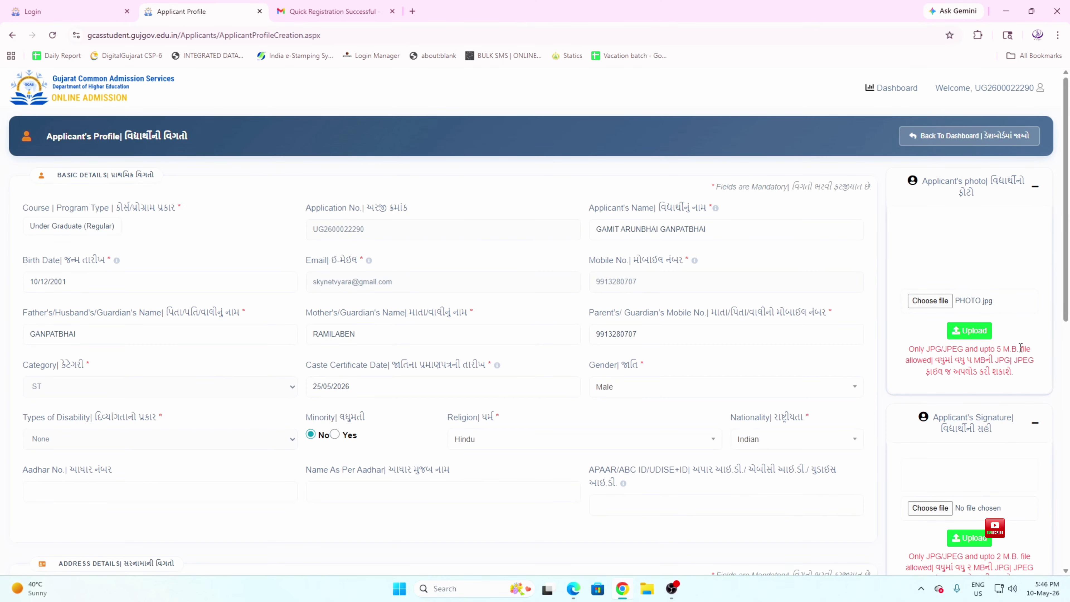
{"action": "left_click", "coordinate": [971, 331]}
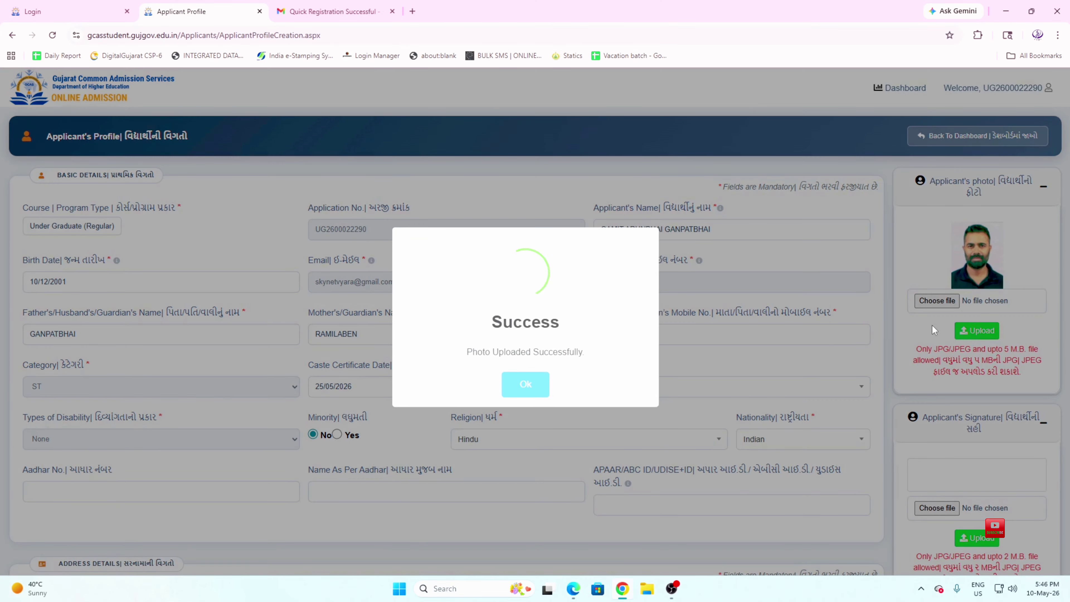
{"action": "left_click", "coordinate": [533, 381]}
Upload SIGNATURE.jpg as the applicant's signature
{"action": "scroll", "coordinate": [937, 465], "scroll_direction": "down", "scroll_amount": 2}
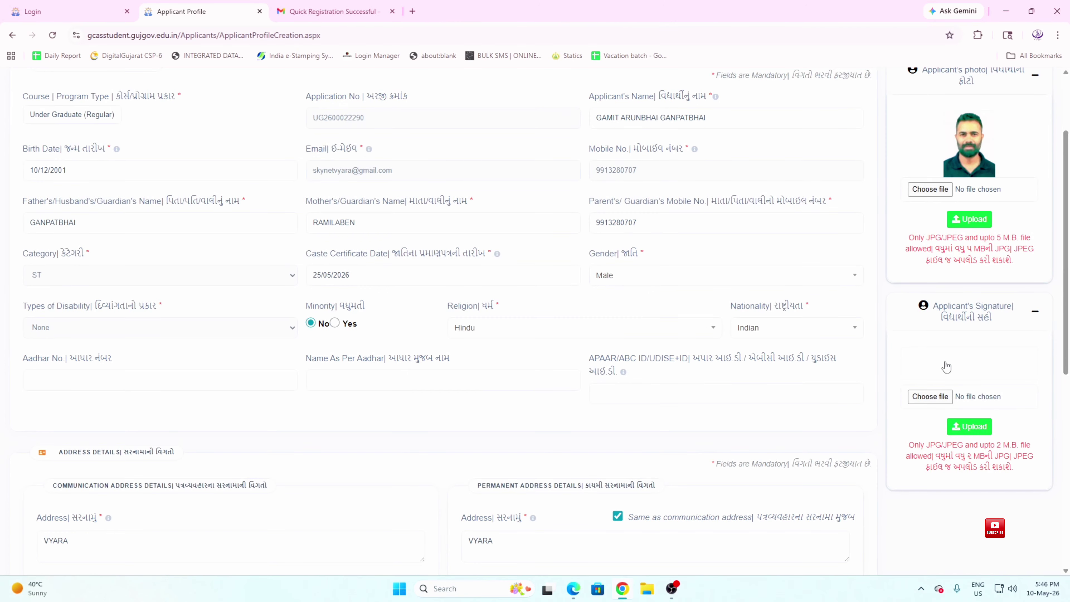
{"action": "left_click", "coordinate": [930, 396]}
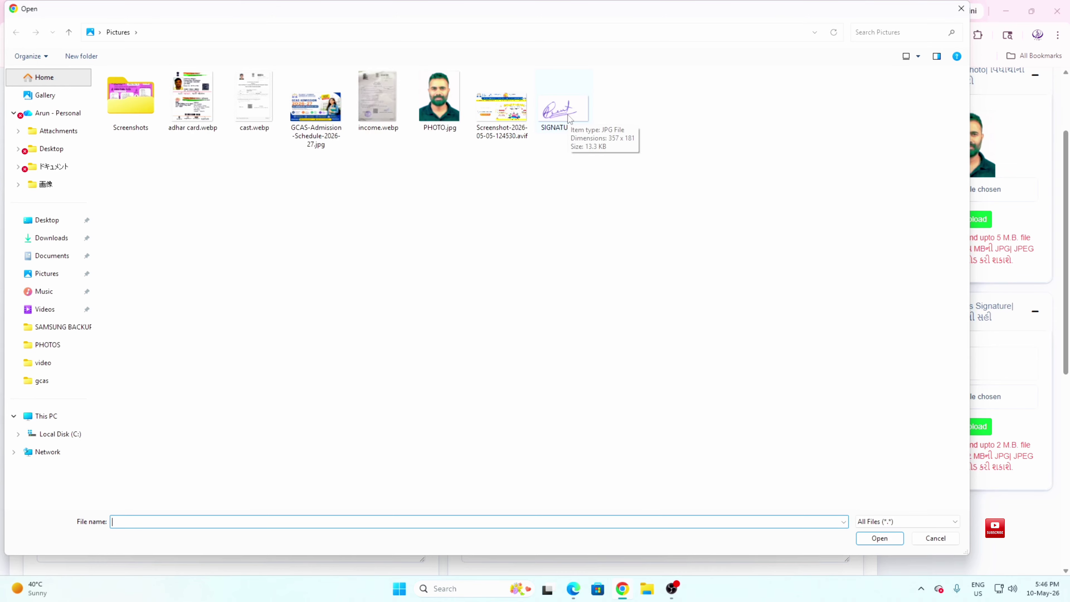
{"action": "double_click", "coordinate": [569, 119]}
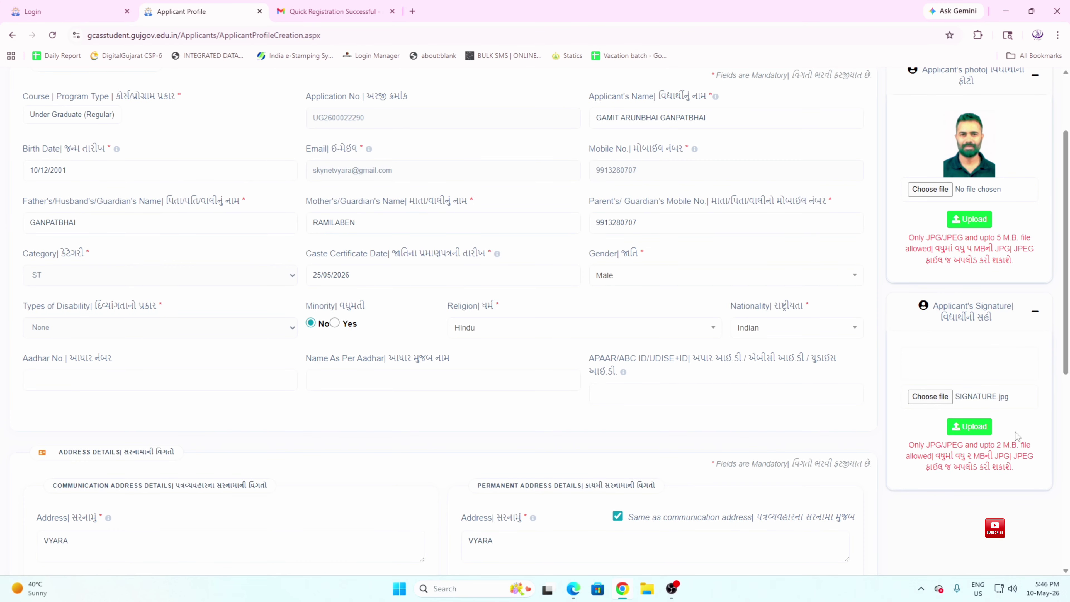
{"action": "left_click", "coordinate": [970, 426]}
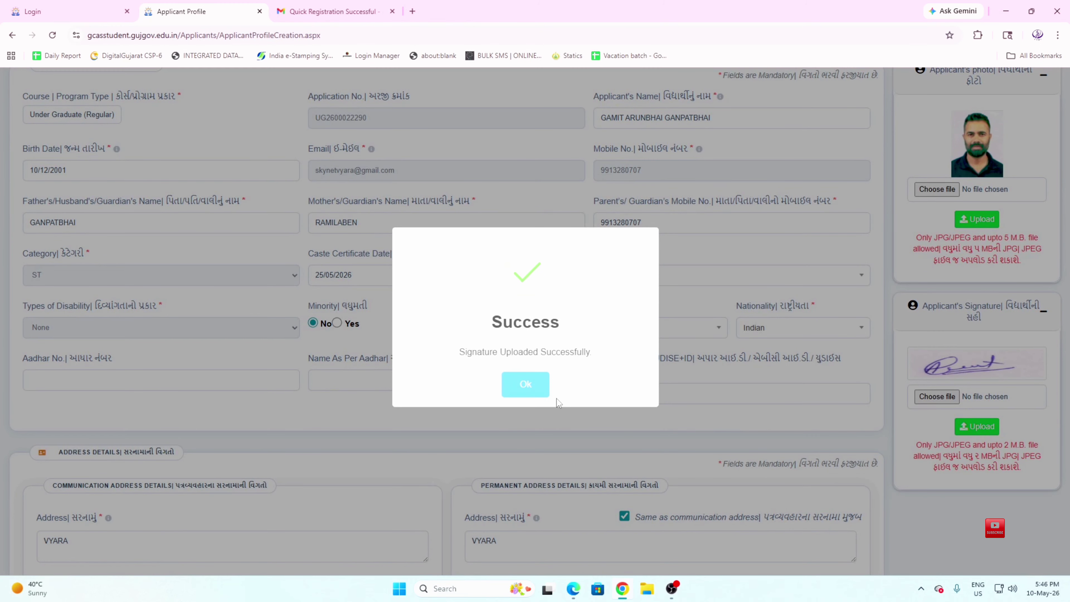
{"action": "left_click", "coordinate": [541, 386]}
{"action": "scroll", "coordinate": [541, 385], "scroll_direction": "down", "scroll_amount": 7}
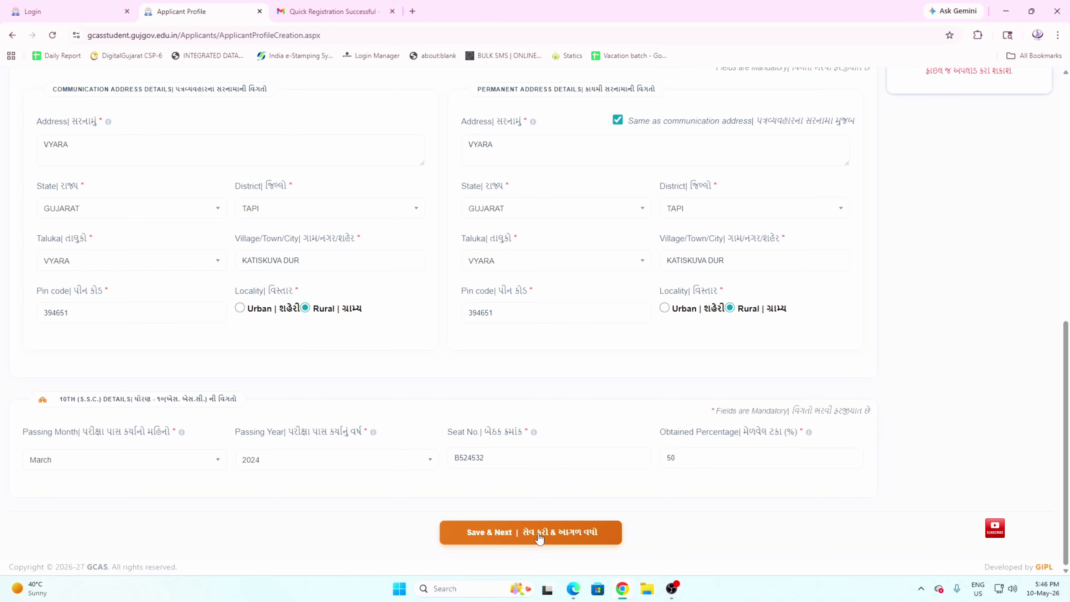
Save the profile with Save & Next and confirm the success message
{"action": "left_click", "coordinate": [542, 541]}
{"action": "left_click", "coordinate": [525, 386]}
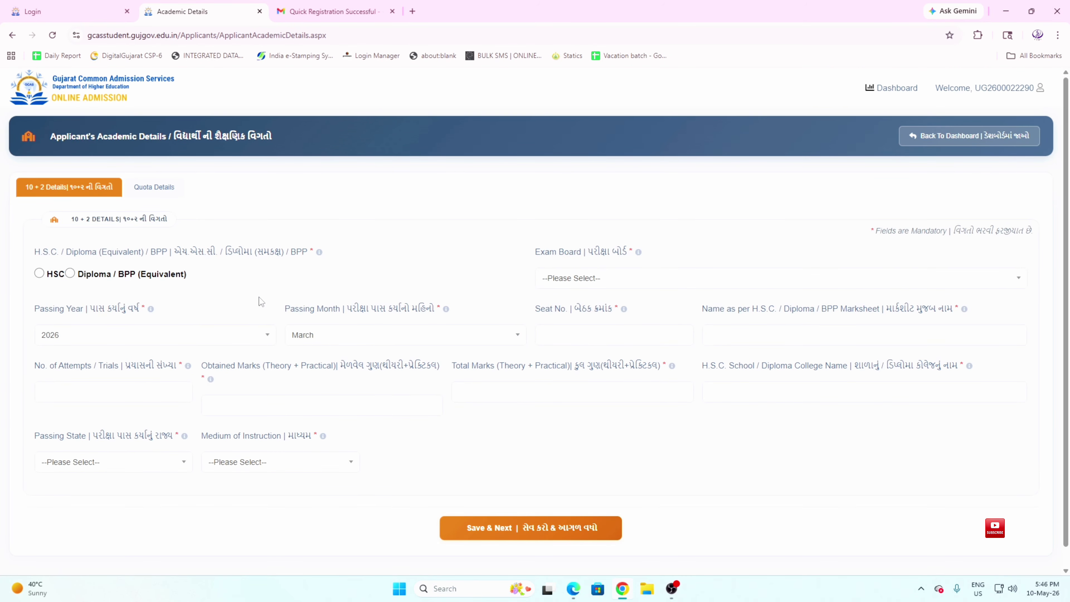
{"action": "left_click_drag", "start_coordinate": [71, 227], "coordinate": [169, 219]}
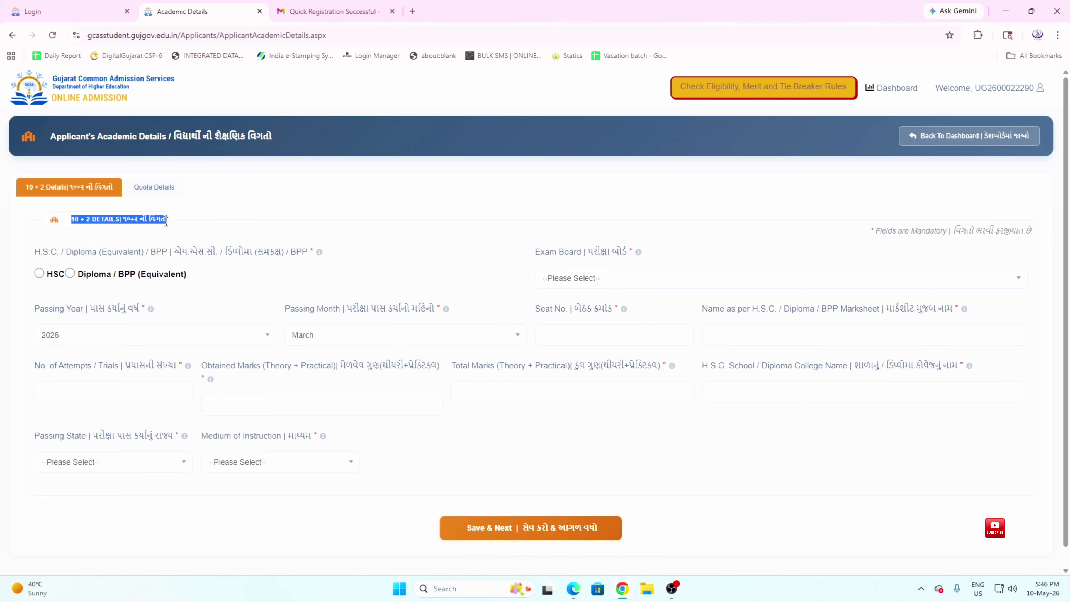